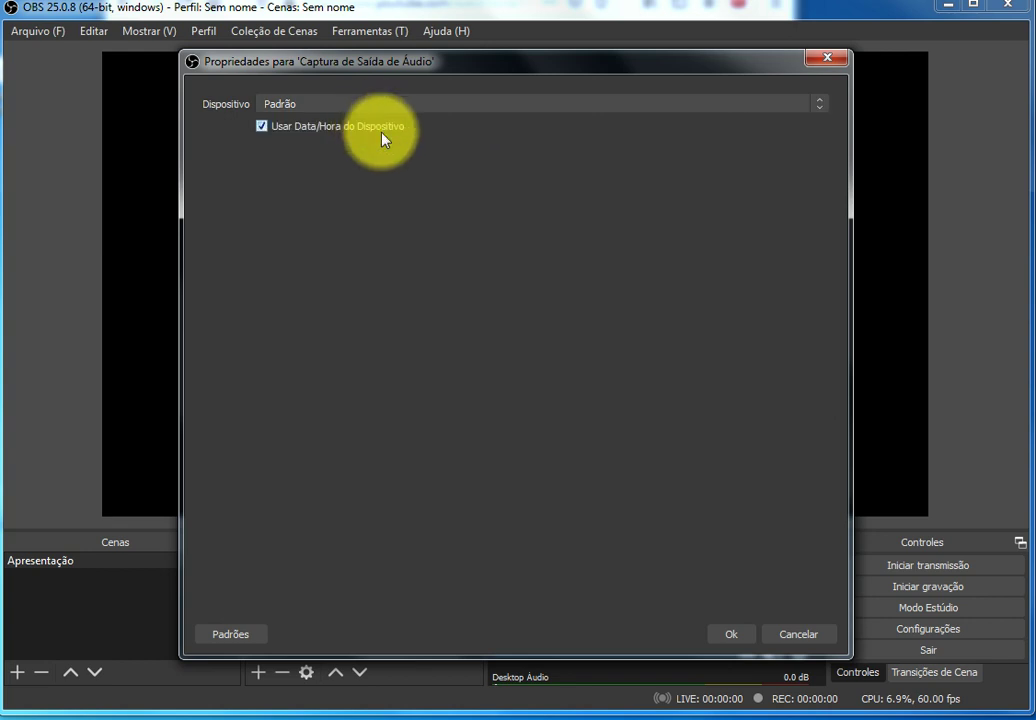
Confirm the audio output capture source on the Padrão device and test it by briefly playing the YouTube video in the browser
{"action": "left_click", "coordinate": [738, 633]}
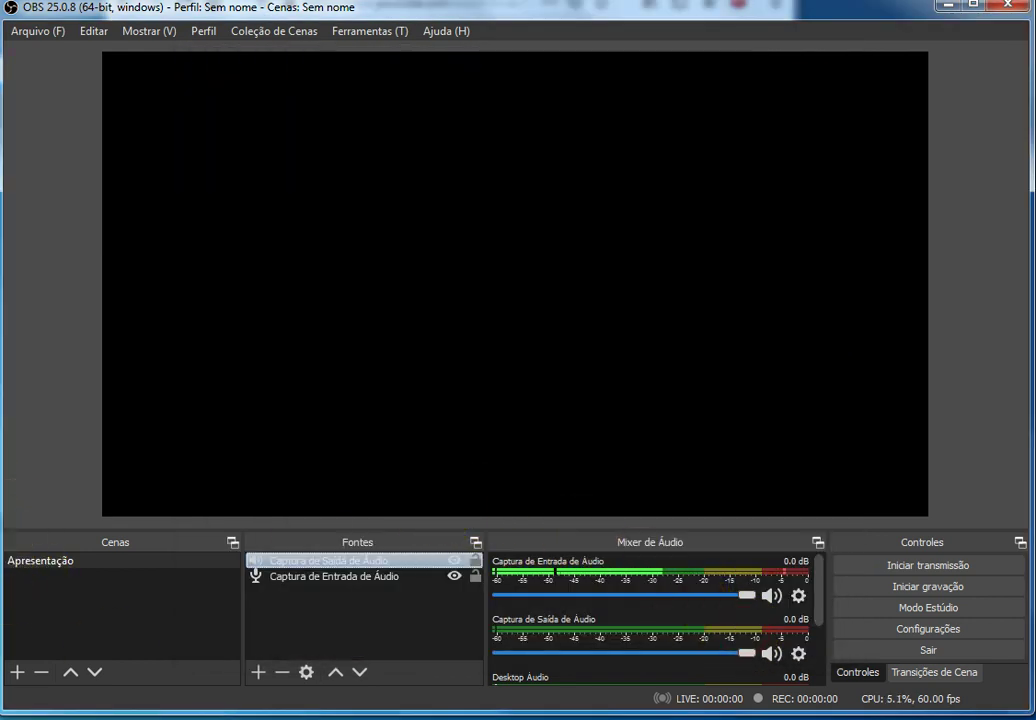
{"action": "key", "text": "alt+Tab"}
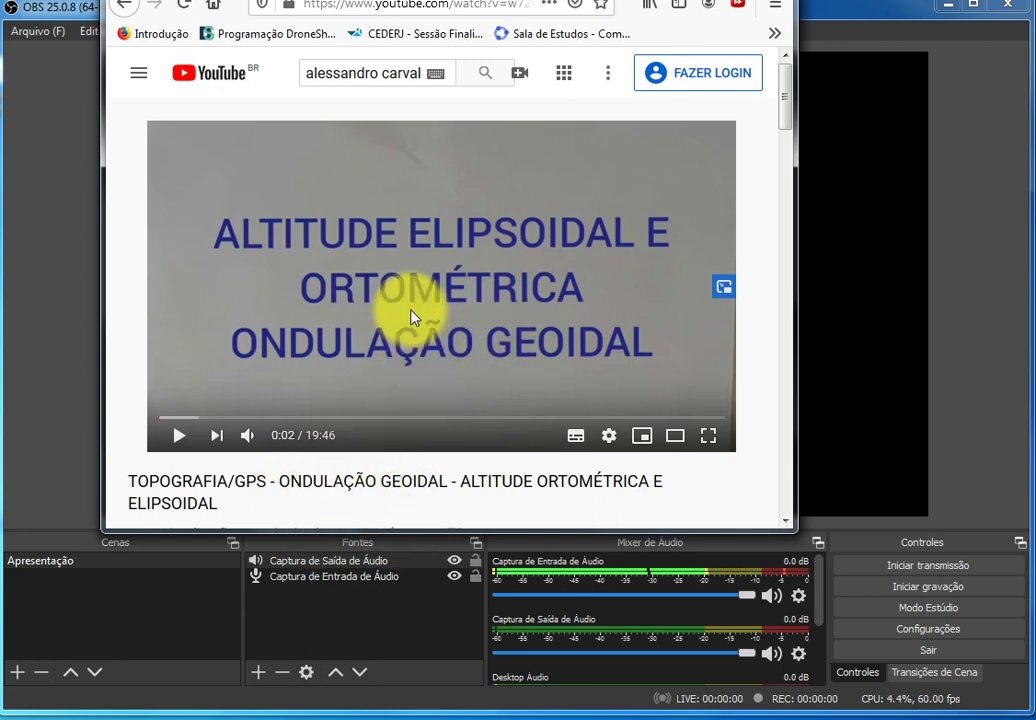
{"action": "mouse_move", "coordinate": [460, 3]}
{"action": "left_mouse_down"}
{"action": "mouse_move", "coordinate": [462, 28]}
{"action": "mouse_move", "coordinate": [473, 1]}
{"action": "left_mouse_up"}
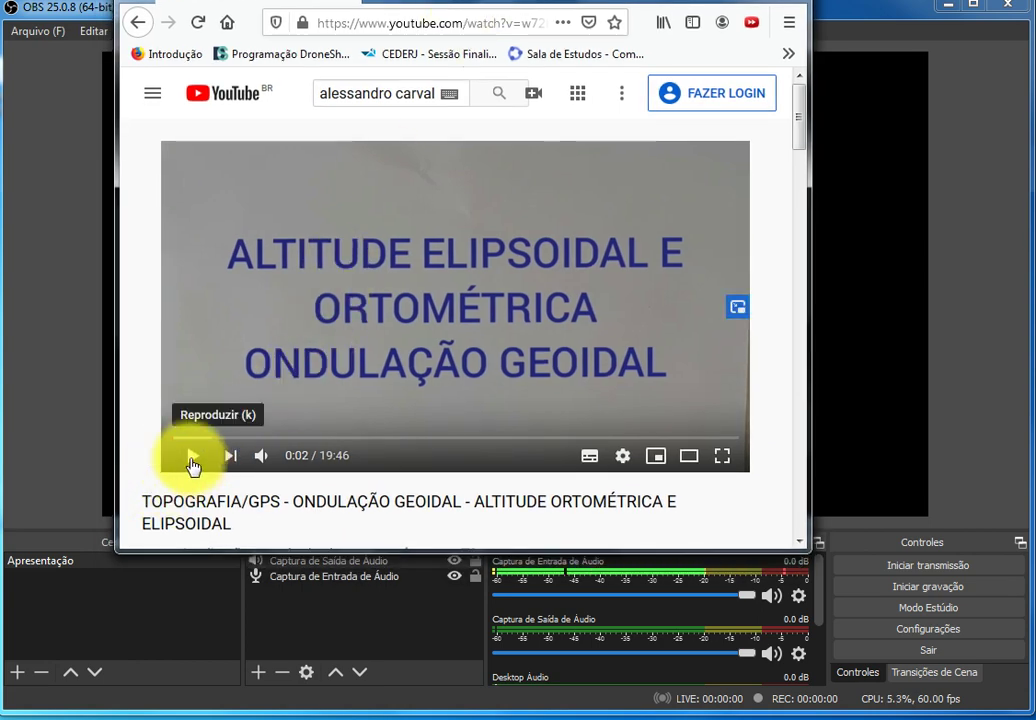
{"action": "left_click", "coordinate": [193, 462]}
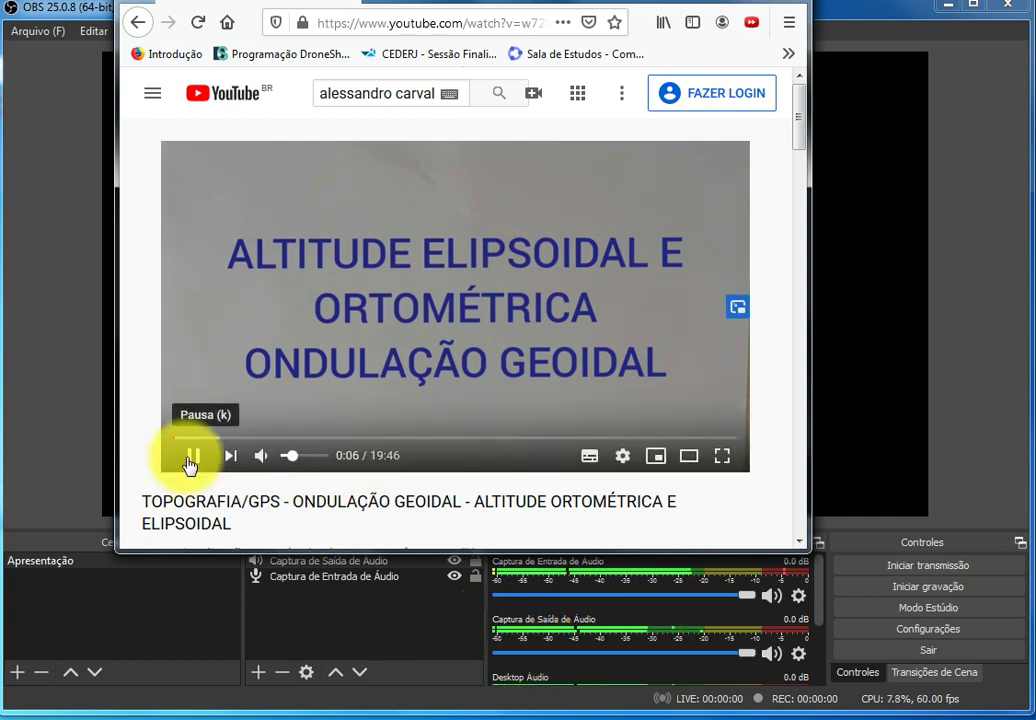
{"action": "left_click", "coordinate": [192, 456]}
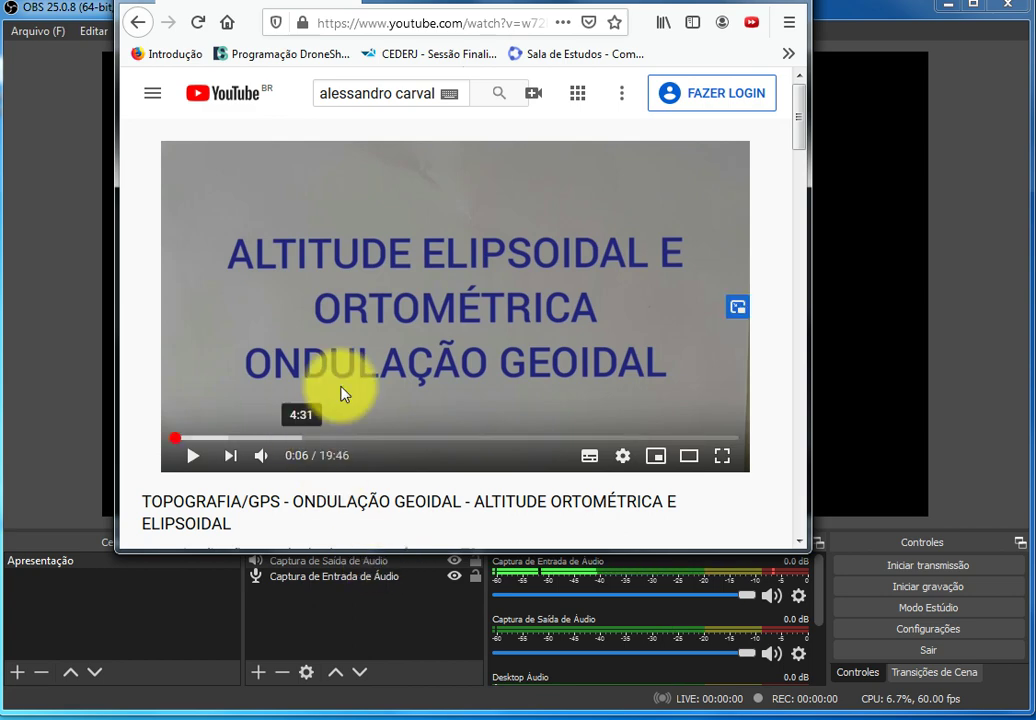
{"action": "left_click_drag", "start_coordinate": [624, 14], "coordinate": [747, 65]}
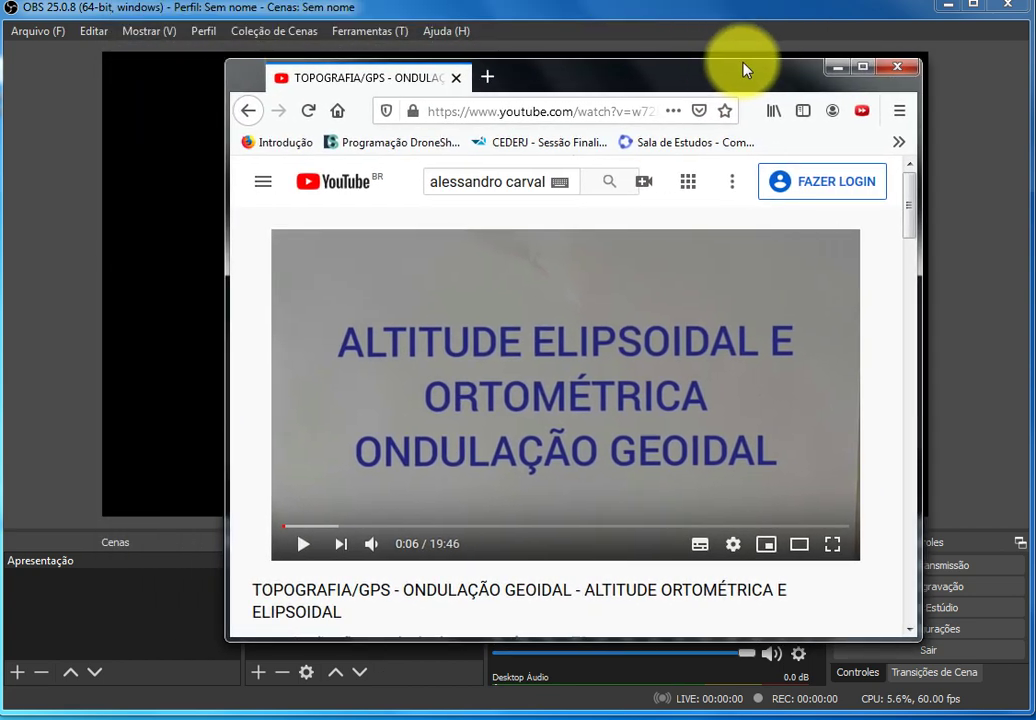
{"action": "left_click", "coordinate": [836, 70]}
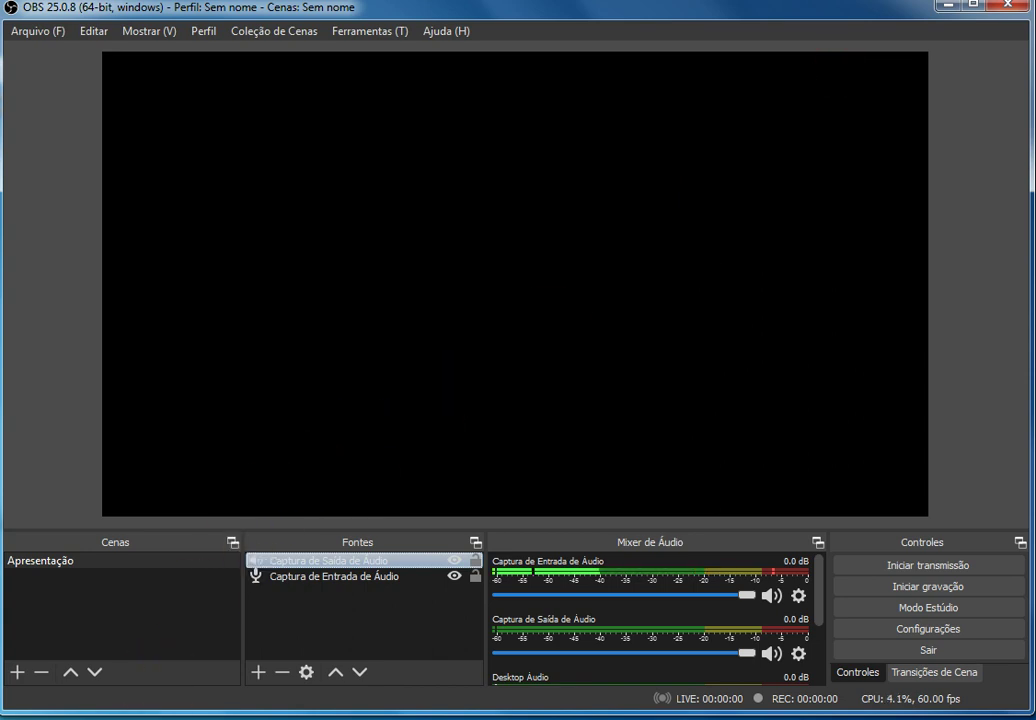
Bring up the MAPGEO2015 and browser windows for a look and minimize both
{"action": "key", "text": "alt+Tab"}
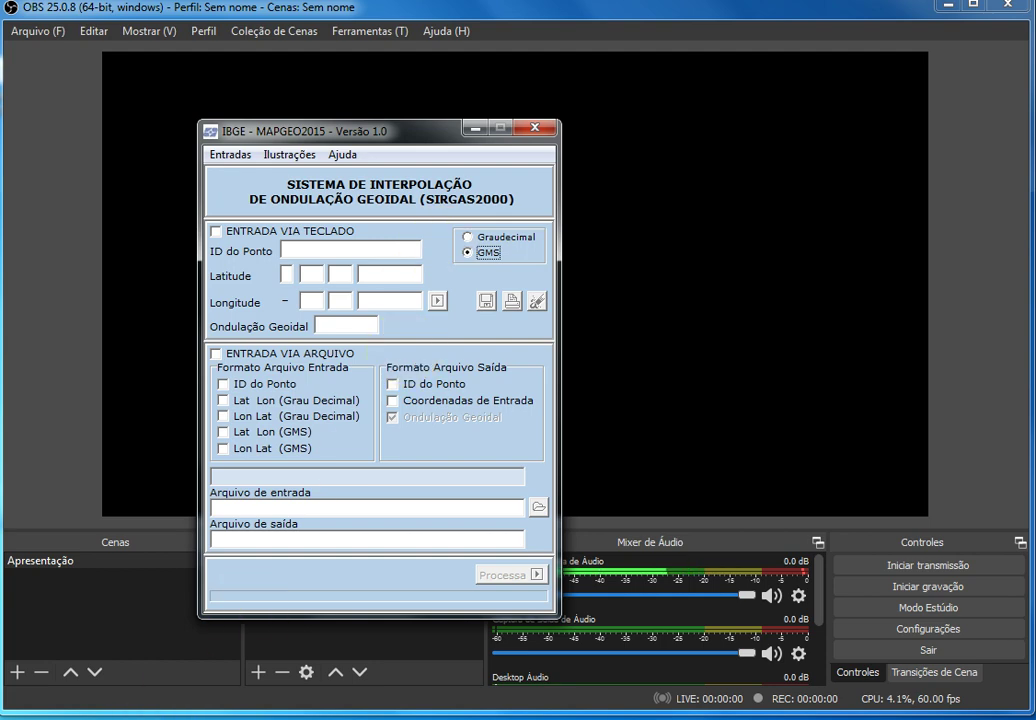
{"action": "key", "text": "alt+Tab"}
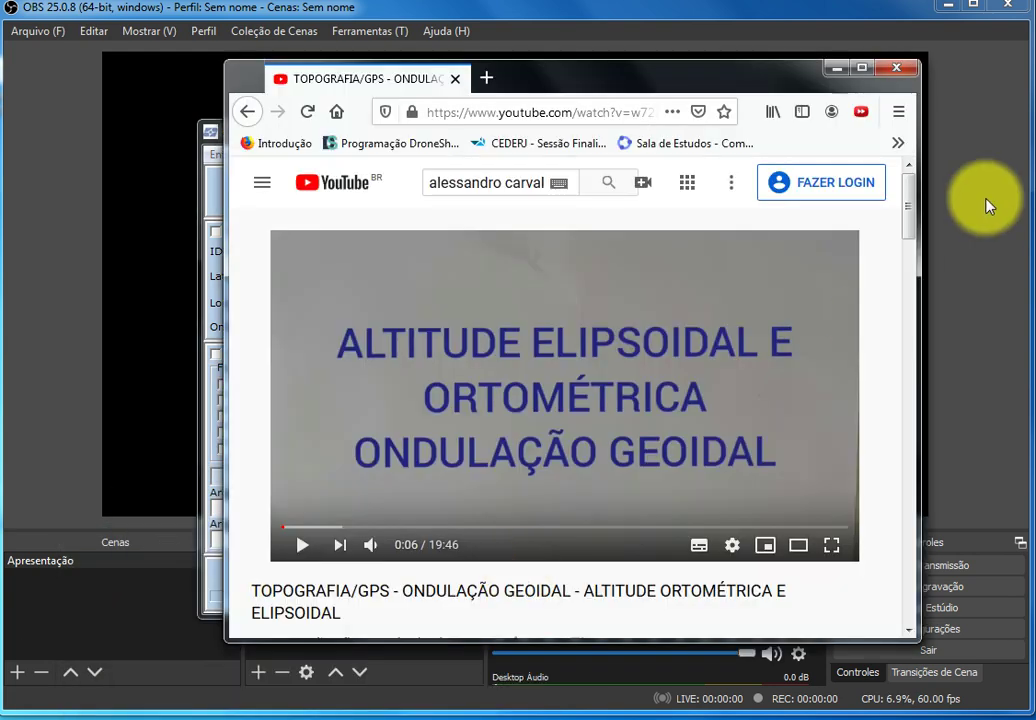
{"action": "left_click", "coordinate": [836, 68]}
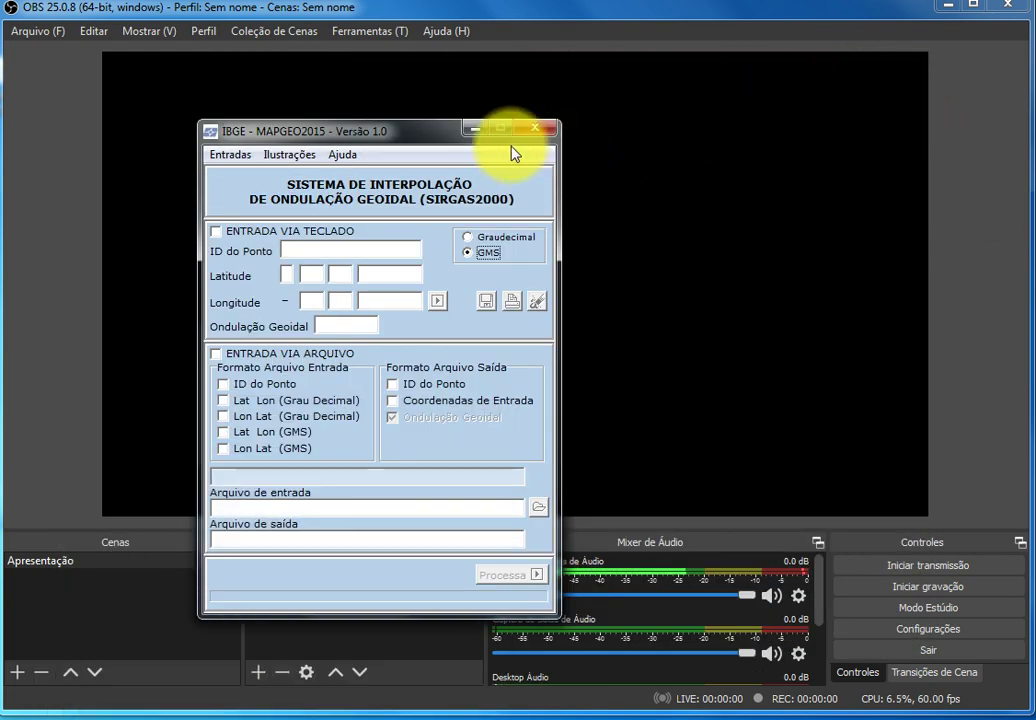
{"action": "left_click", "coordinate": [478, 127]}
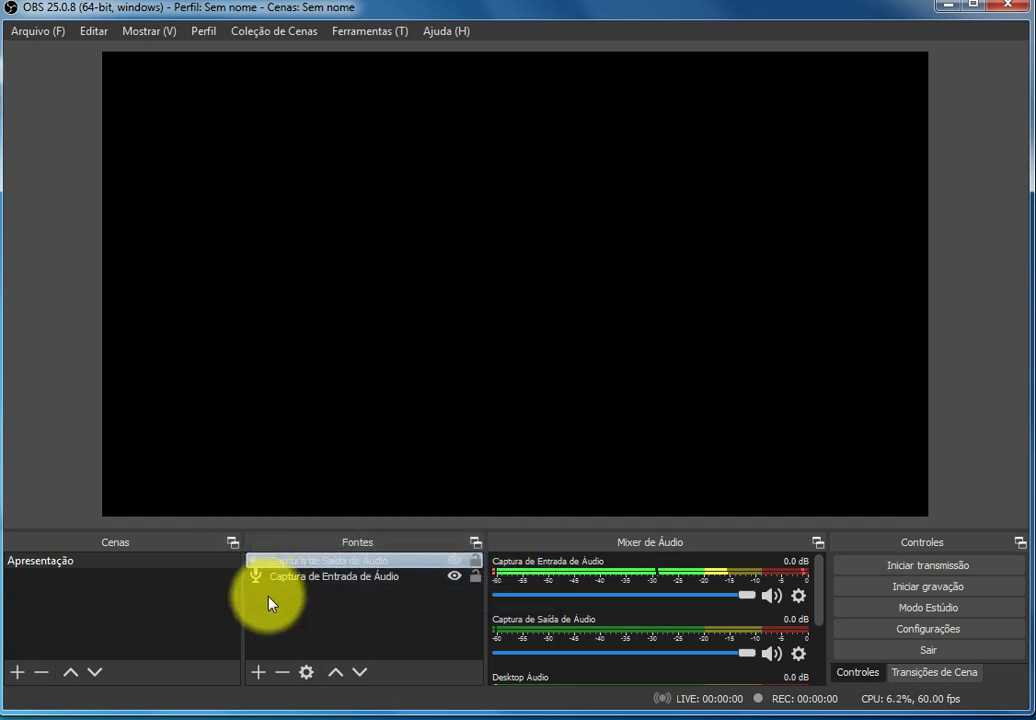
Add a window capture source named programa that captures the oCam window
{"action": "left_click", "coordinate": [258, 672]}
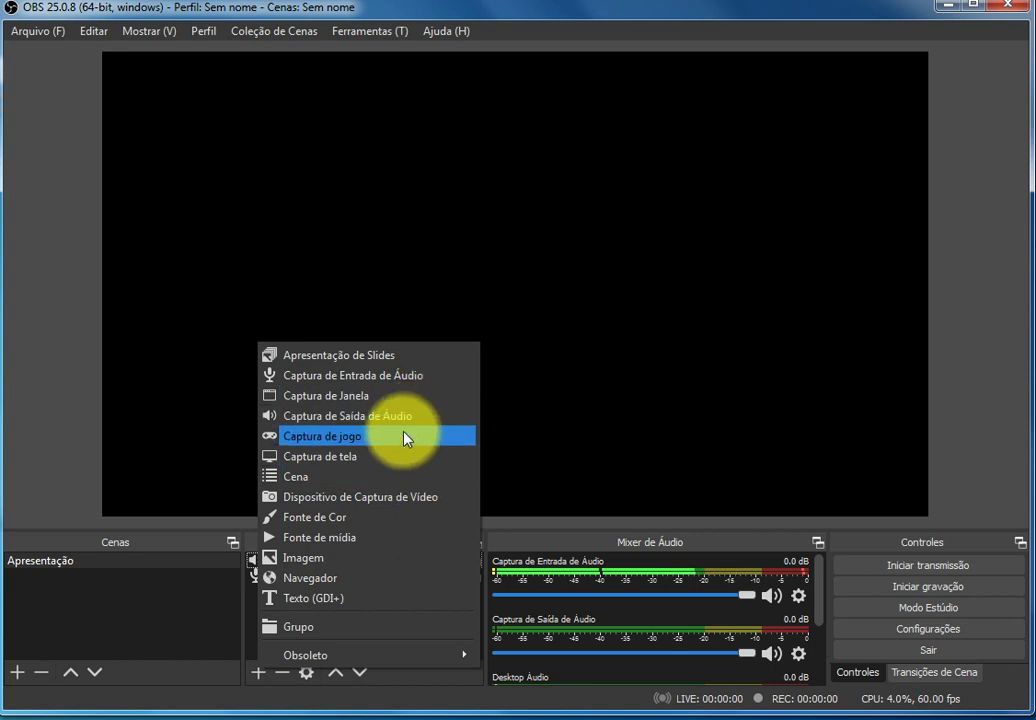
{"action": "left_click", "coordinate": [405, 396]}
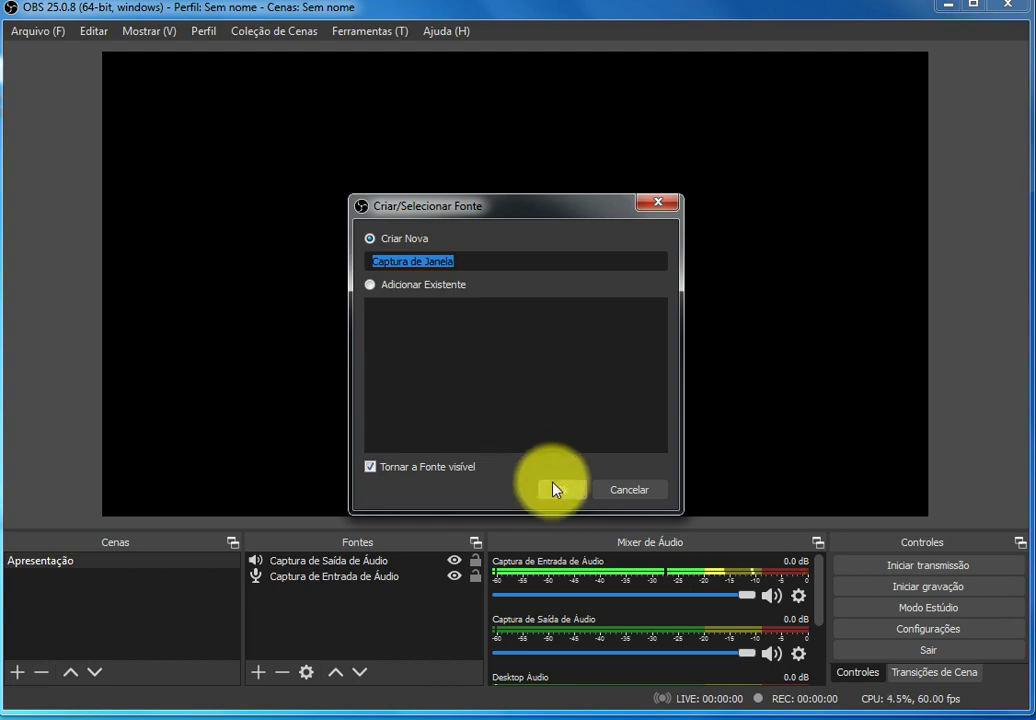
{"action": "type", "text": "programa"}
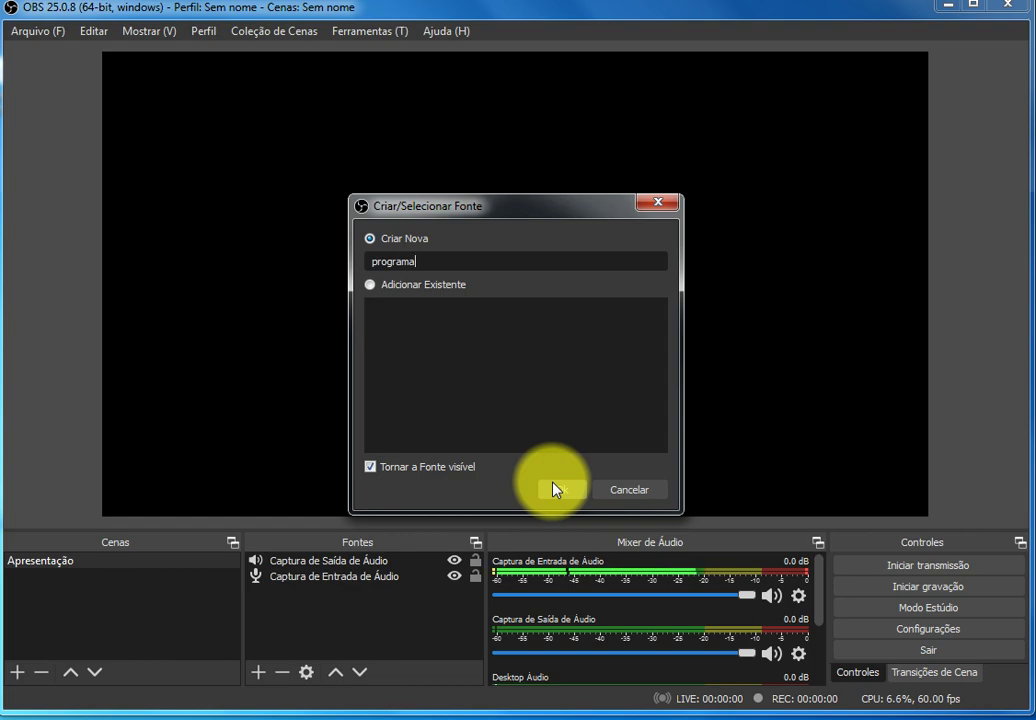
{"action": "left_click", "coordinate": [555, 489]}
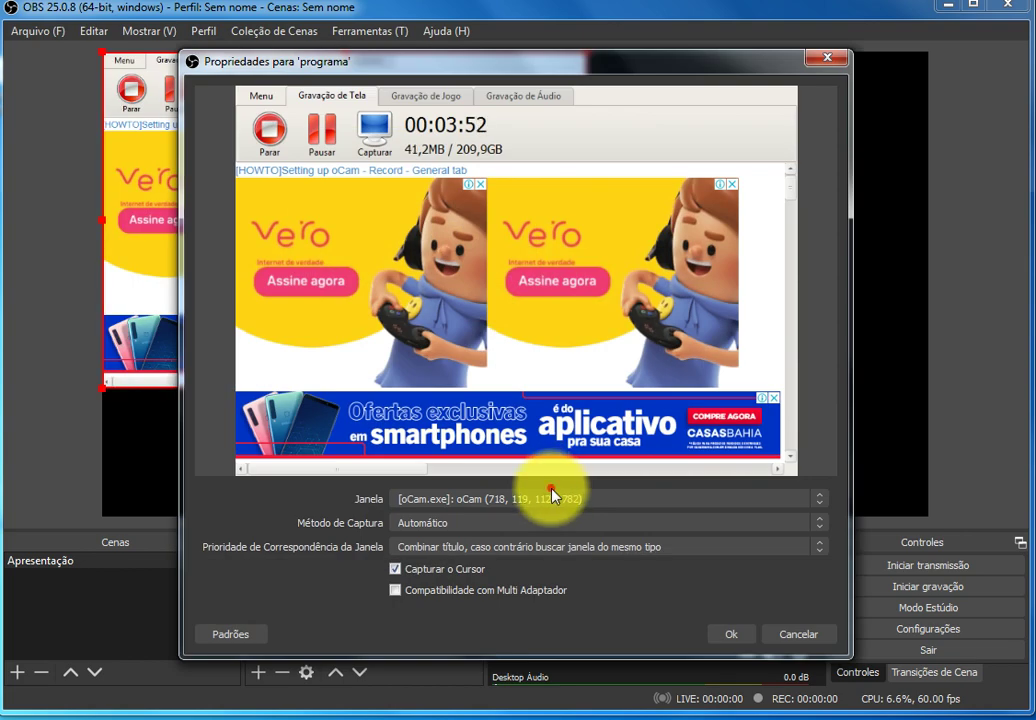
{"action": "left_click", "coordinate": [553, 490]}
{"action": "left_click", "coordinate": [553, 490]}
{"action": "left_click", "coordinate": [555, 497]}
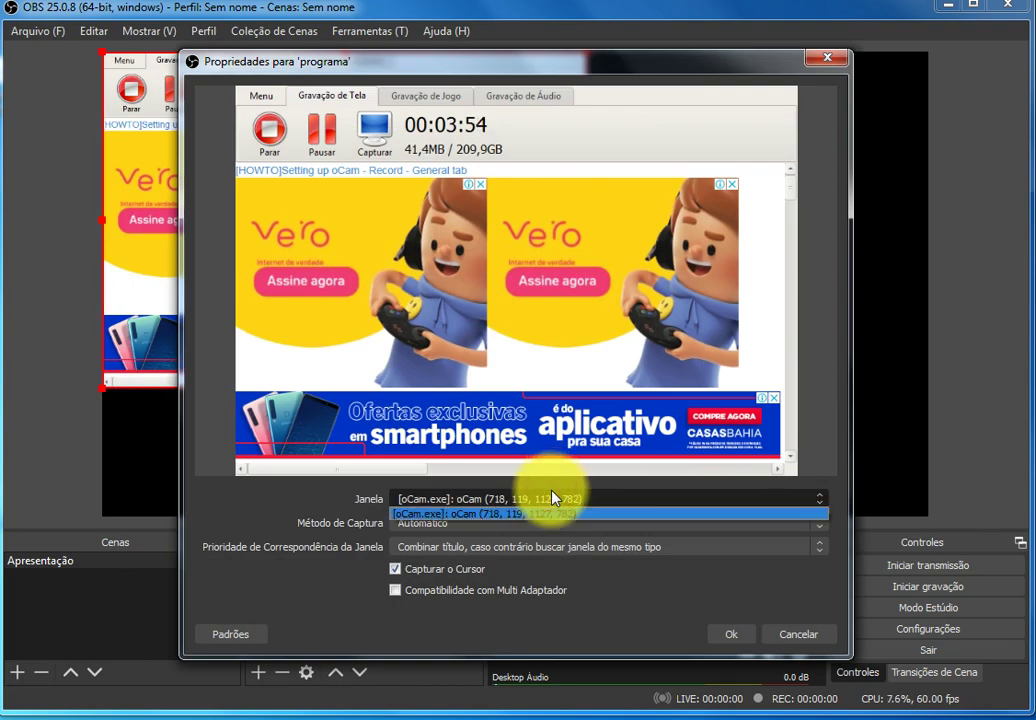
{"action": "left_click", "coordinate": [555, 494]}
{"action": "left_click", "coordinate": [748, 632]}
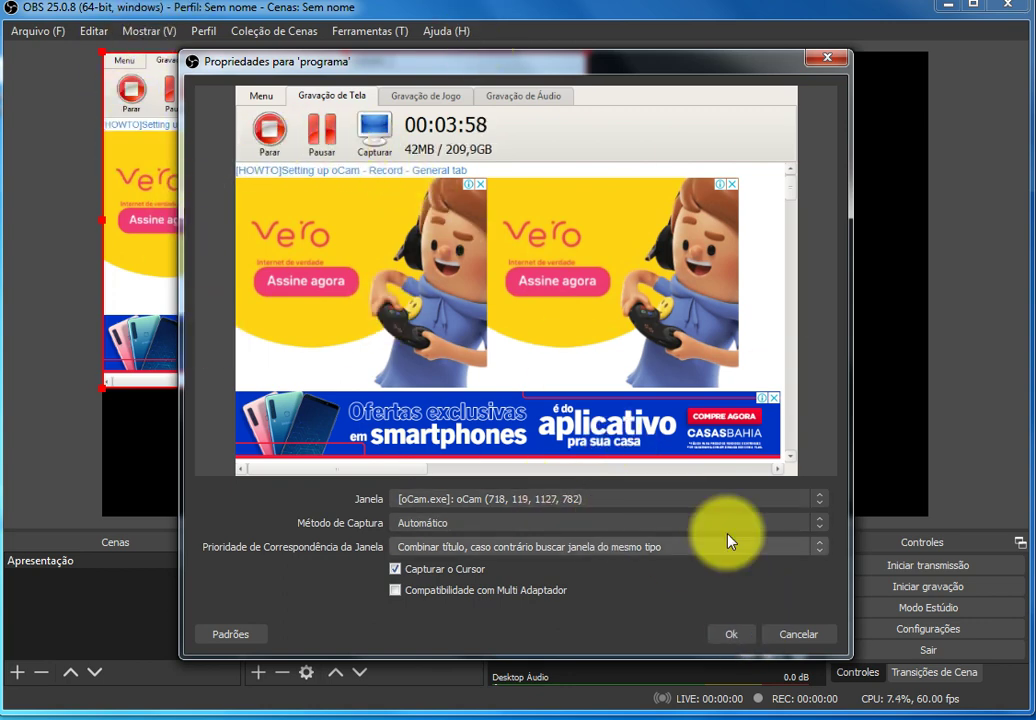
{"action": "left_click", "coordinate": [748, 634]}
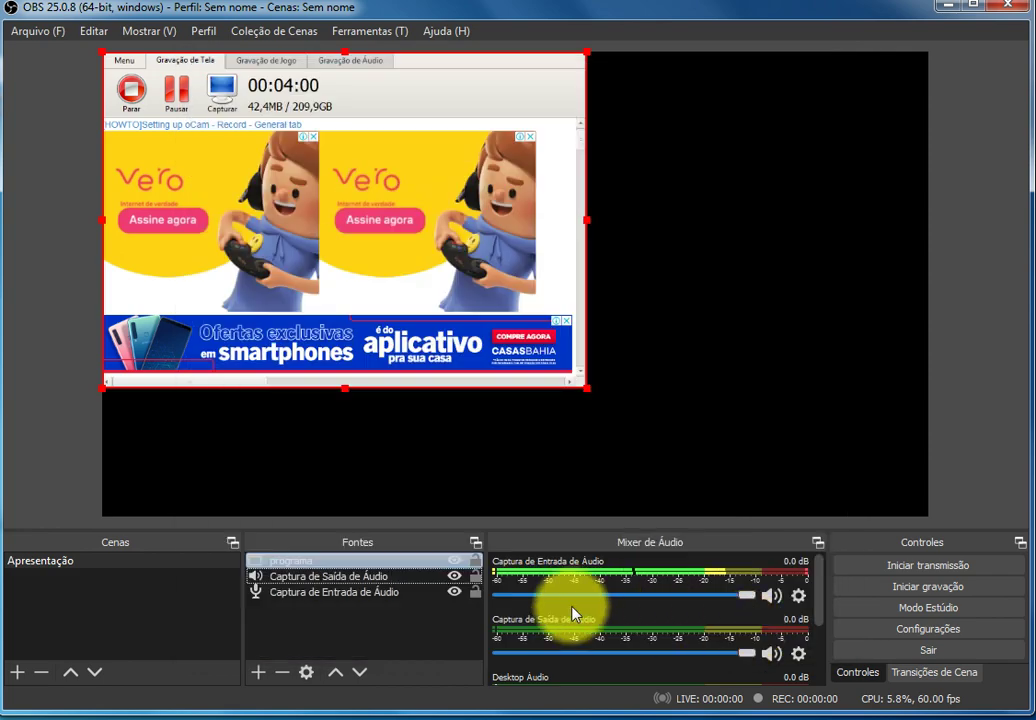
{"action": "right_click", "coordinate": [283, 563]}
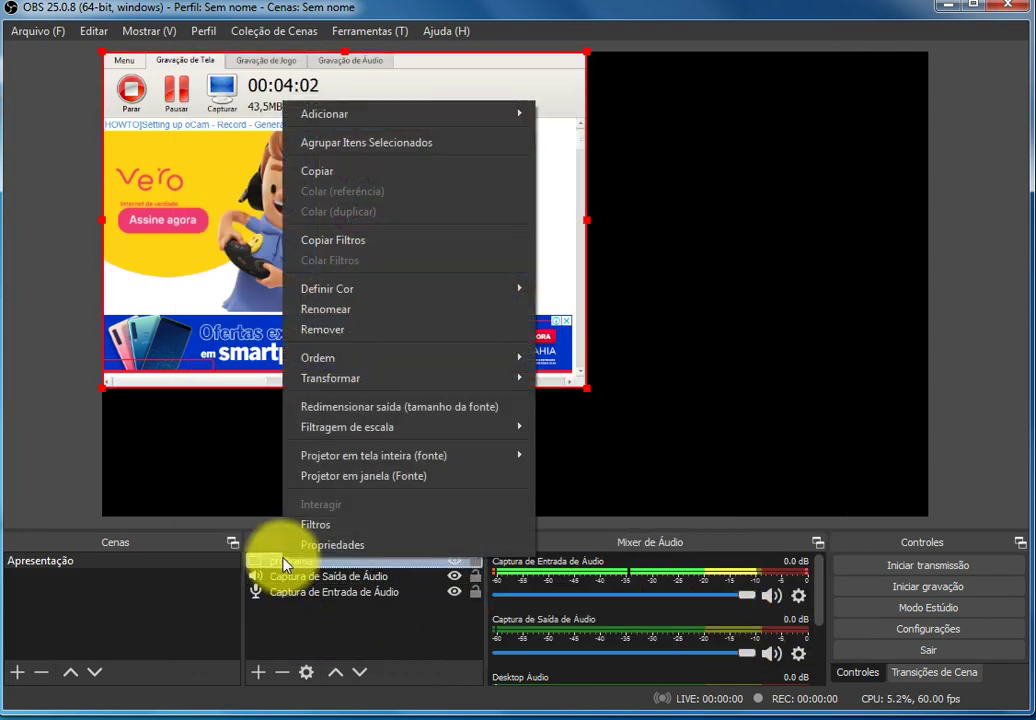
{"action": "left_click", "coordinate": [305, 545]}
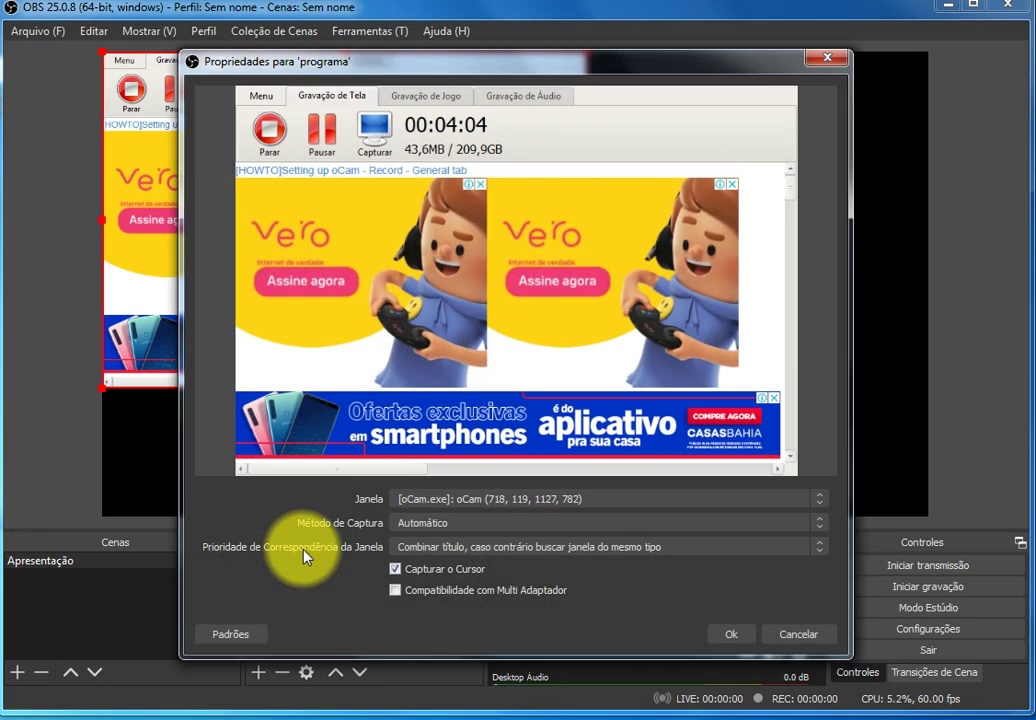
{"action": "left_click", "coordinate": [430, 500]}
{"action": "left_click", "coordinate": [430, 500]}
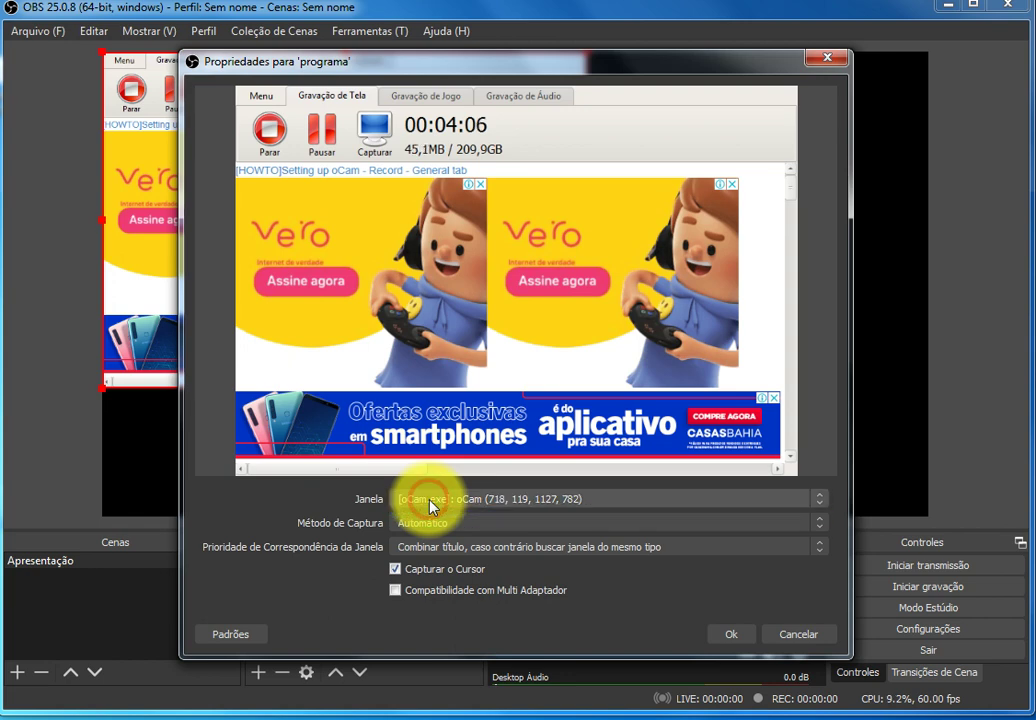
{"action": "left_click", "coordinate": [431, 501]}
{"action": "left_click", "coordinate": [430, 512]}
{"action": "left_click", "coordinate": [768, 634]}
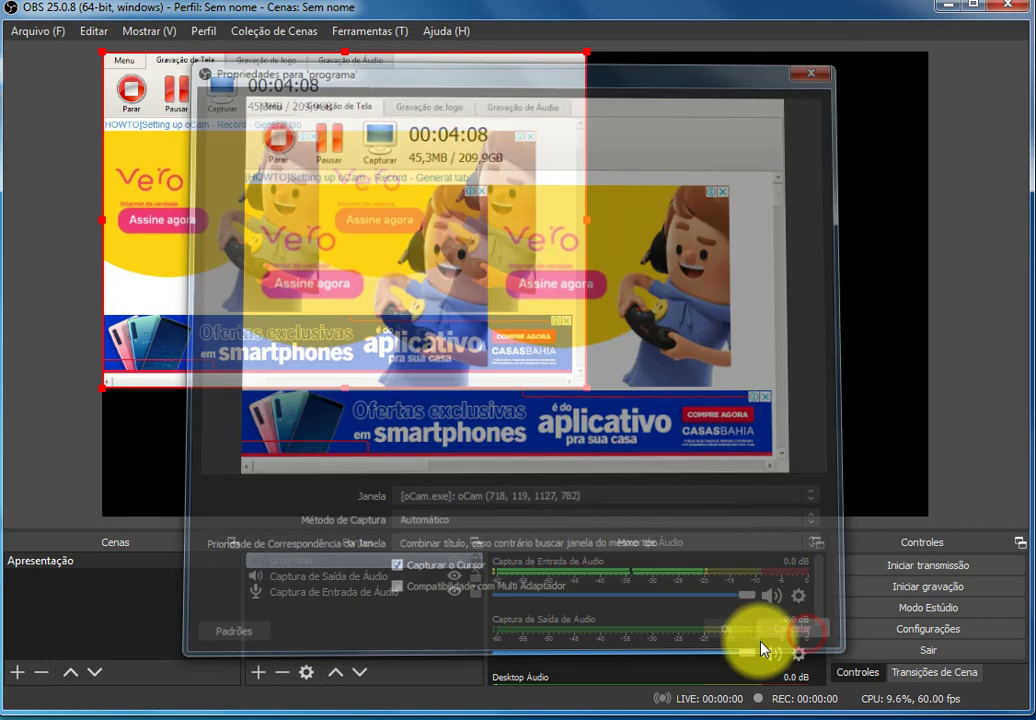
Restore the minimized MAPGEO2015 window so that it is available for window capture
{"action": "left_click", "coordinate": [405, 648]}
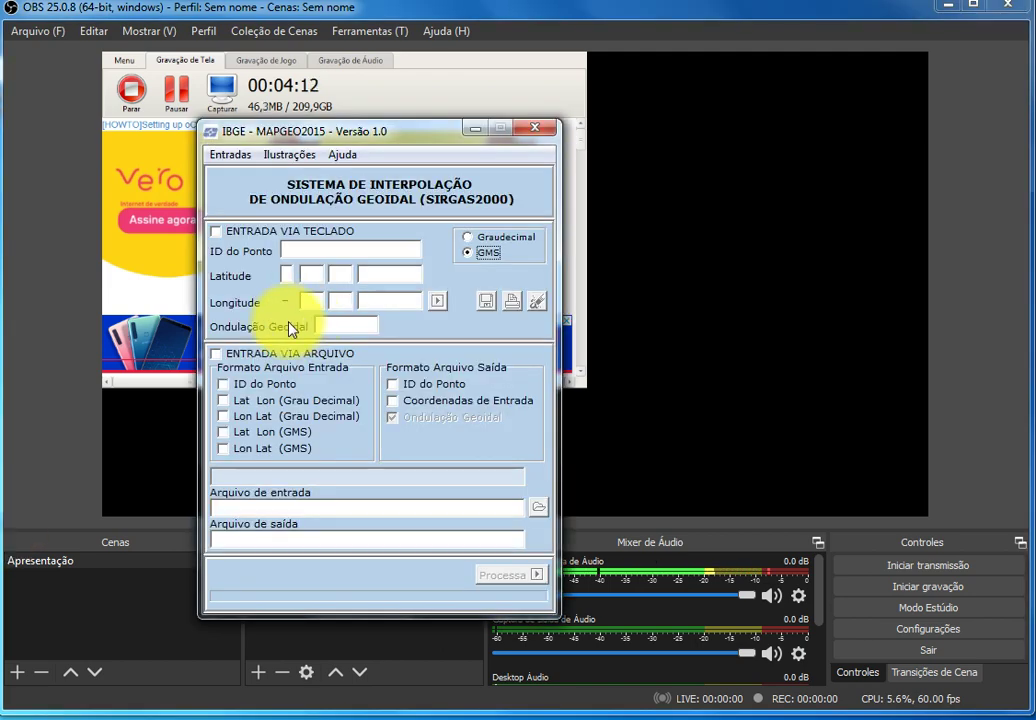
{"action": "left_click_drag", "start_coordinate": [293, 138], "coordinate": [329, 143]}
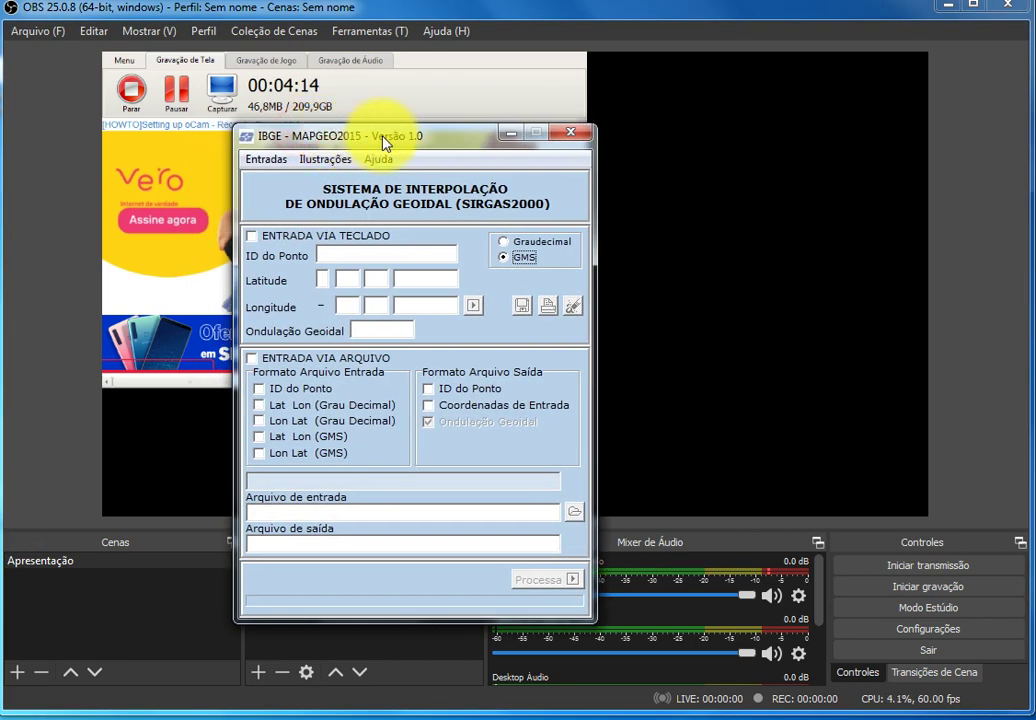
{"action": "left_click", "coordinate": [506, 139]}
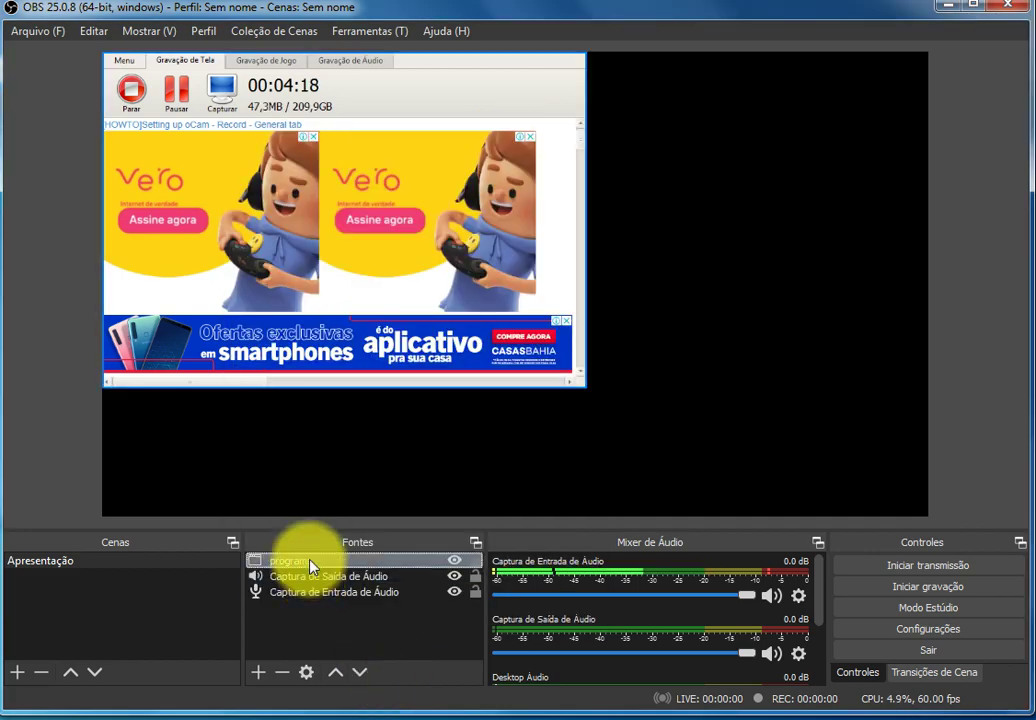
Set the programa source to capture the IBGE - MAPGEO2015 - Versão 1.0 window and move its image away from the preview's upper-left corner
{"action": "right_click", "coordinate": [314, 560]}
{"action": "left_click", "coordinate": [337, 548]}
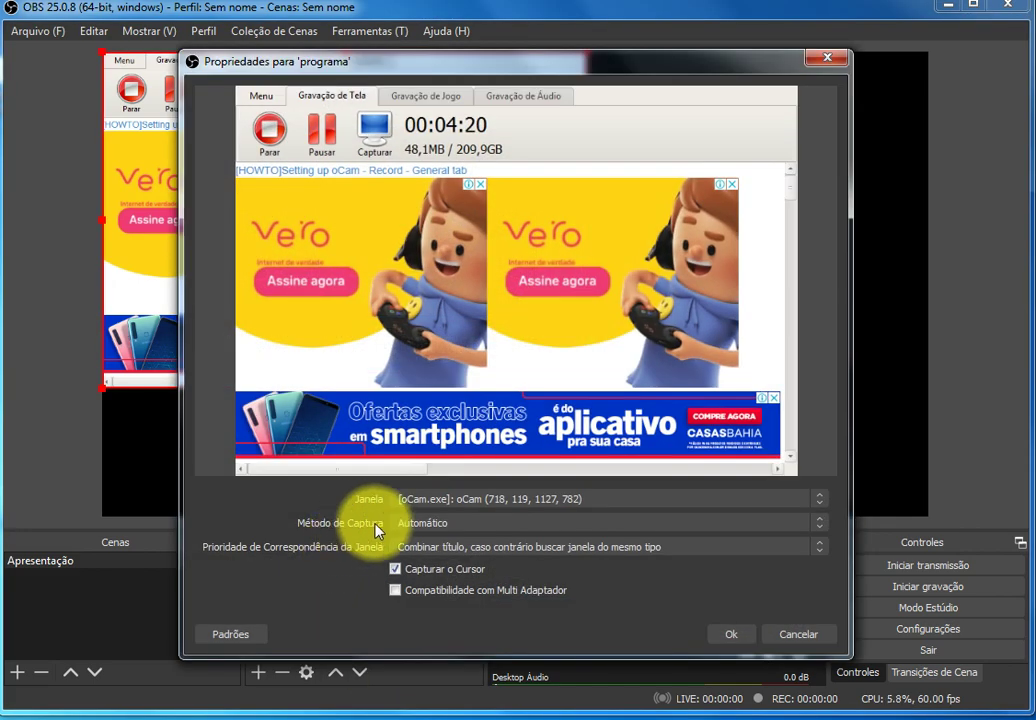
{"action": "left_click", "coordinate": [455, 498]}
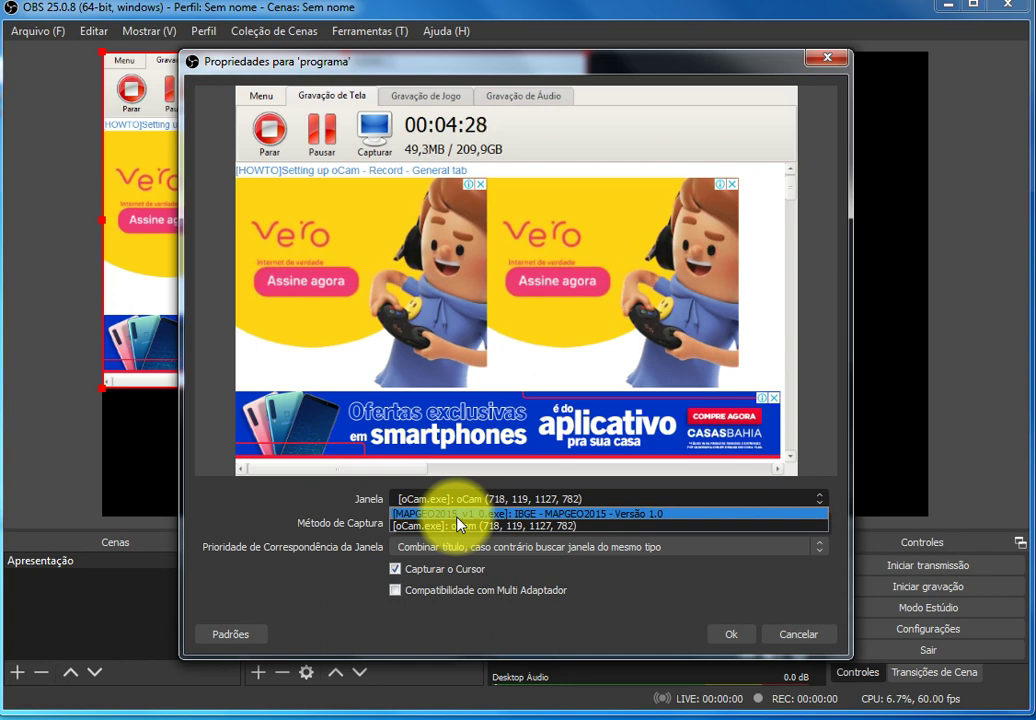
{"action": "left_click", "coordinate": [458, 517]}
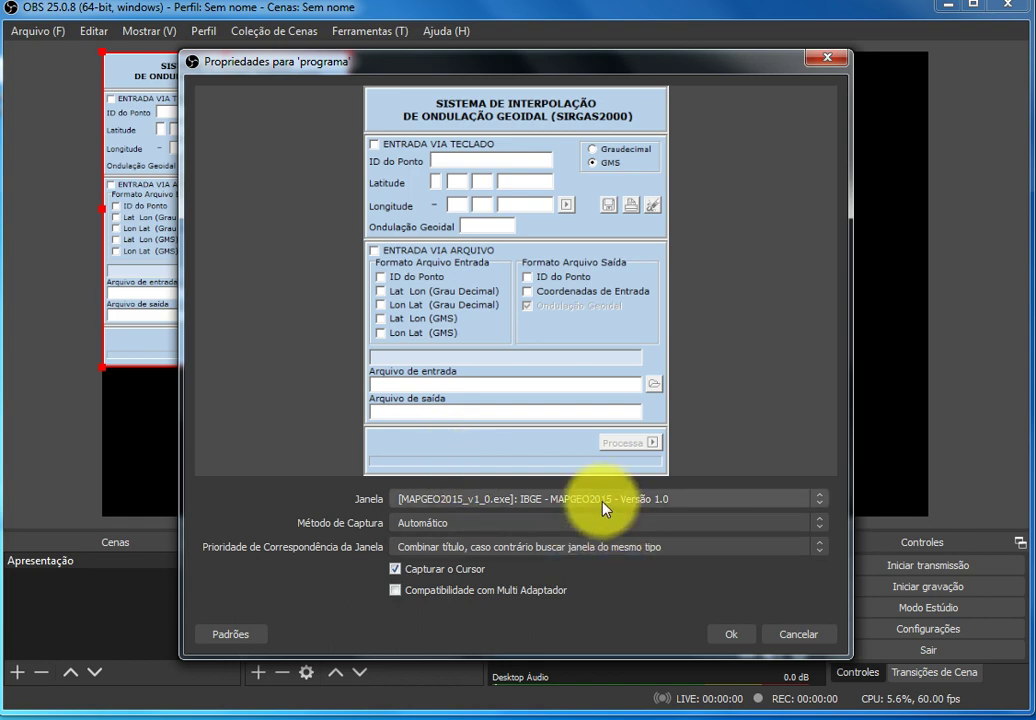
{"action": "left_click", "coordinate": [739, 640]}
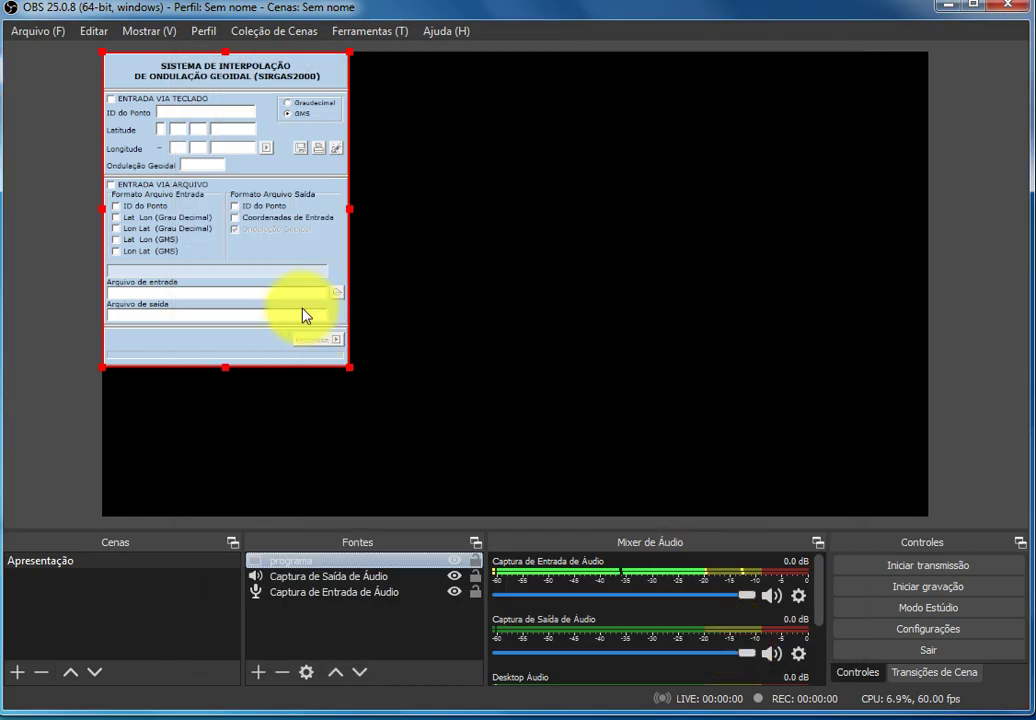
{"action": "left_click_drag", "start_coordinate": [277, 285], "coordinate": [306, 341]}
{"action": "left_click", "coordinate": [390, 443]}
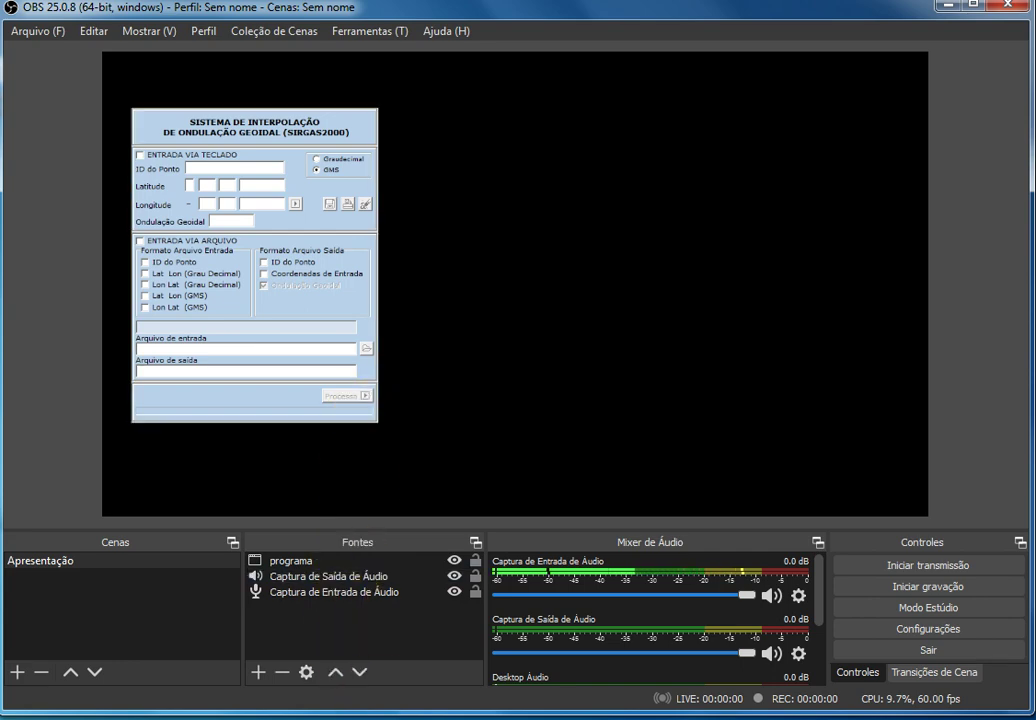
Test the live capture in MAPGEO2015 by enabling ENTRADA VIA TECLADO, entering AB as the ID do Ponto and clearing it
{"action": "left_click_drag", "start_coordinate": [480, 130], "coordinate": [703, 157]}
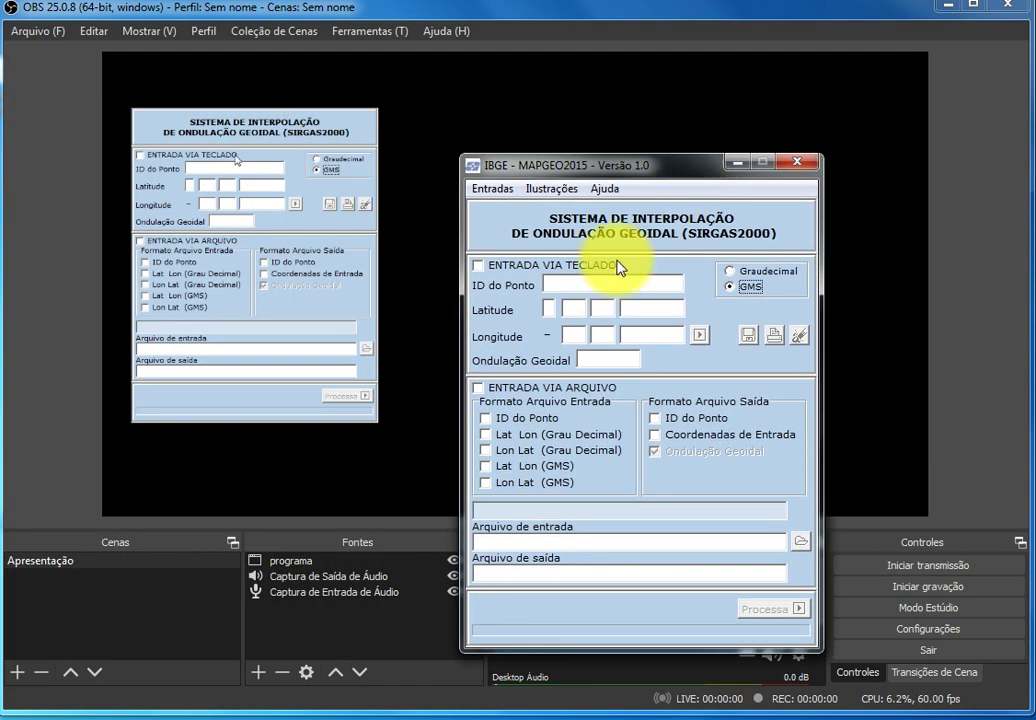
{"action": "left_click", "coordinate": [612, 266]}
{"action": "left_click", "coordinate": [608, 284]}
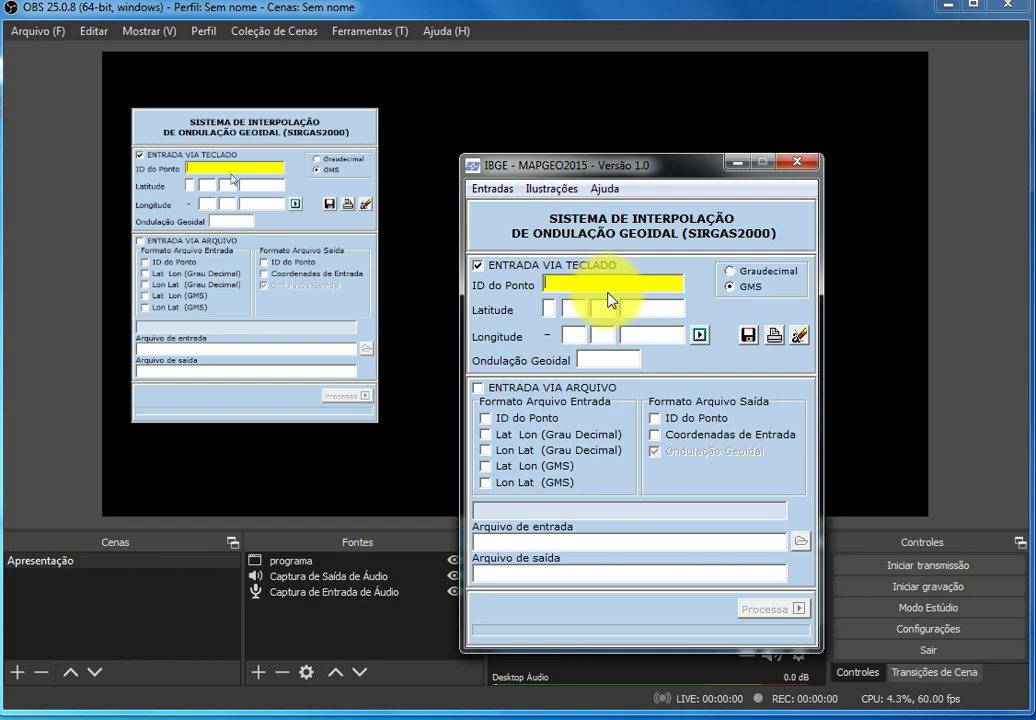
{"action": "type", "text": "AB"}
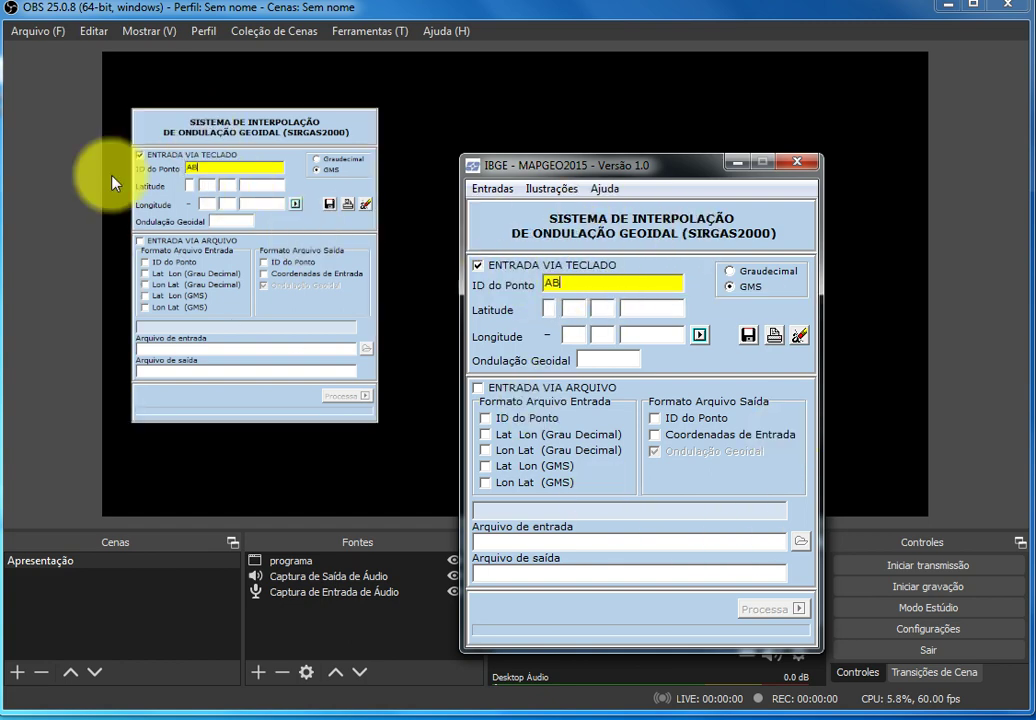
{"action": "left_click", "coordinate": [558, 280]}
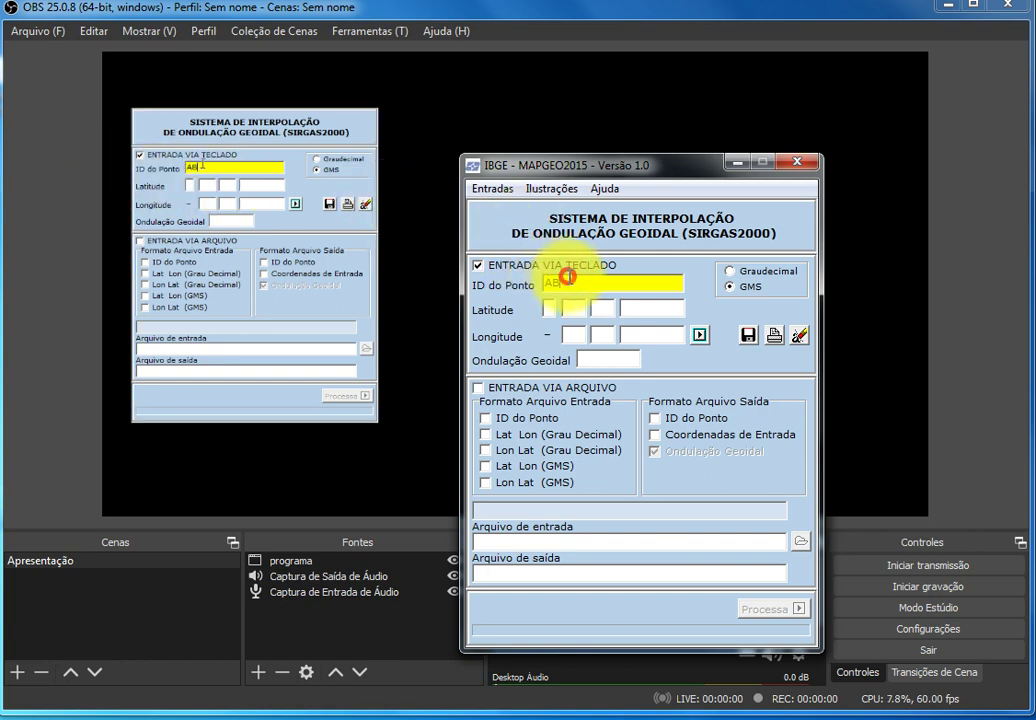
{"action": "key", "text": "BackSpace"}
{"action": "key", "text": "BackSpace"}
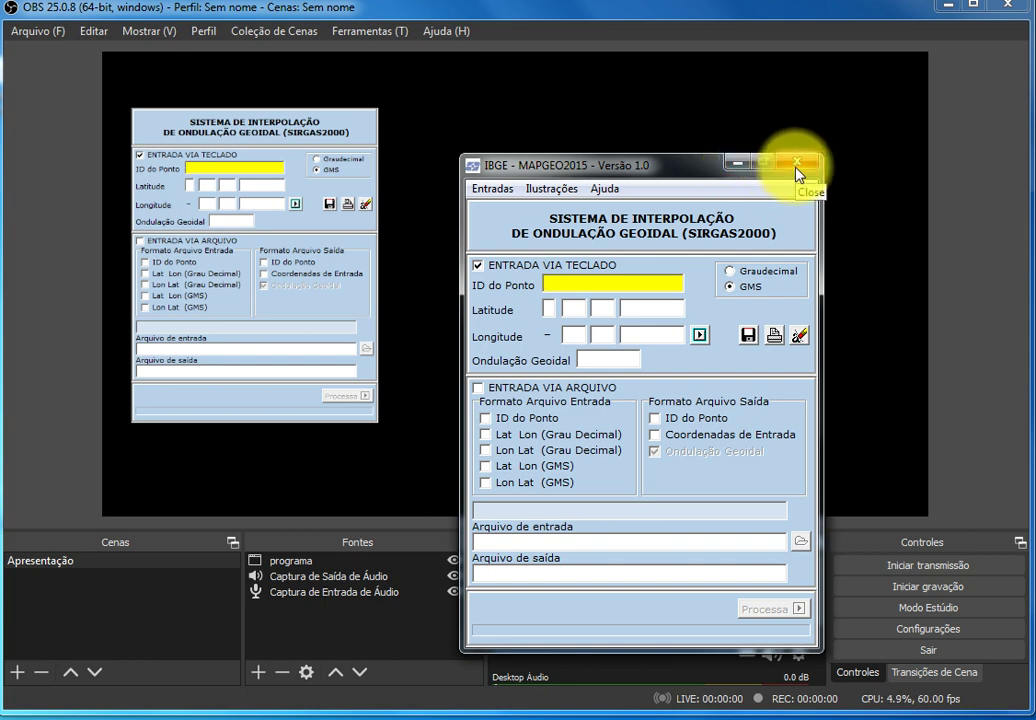
Minimize the MAPGEO2015 window and enlarge the programa image to the full height of the preview, flush with its left edge
{"action": "left_click", "coordinate": [744, 170]}
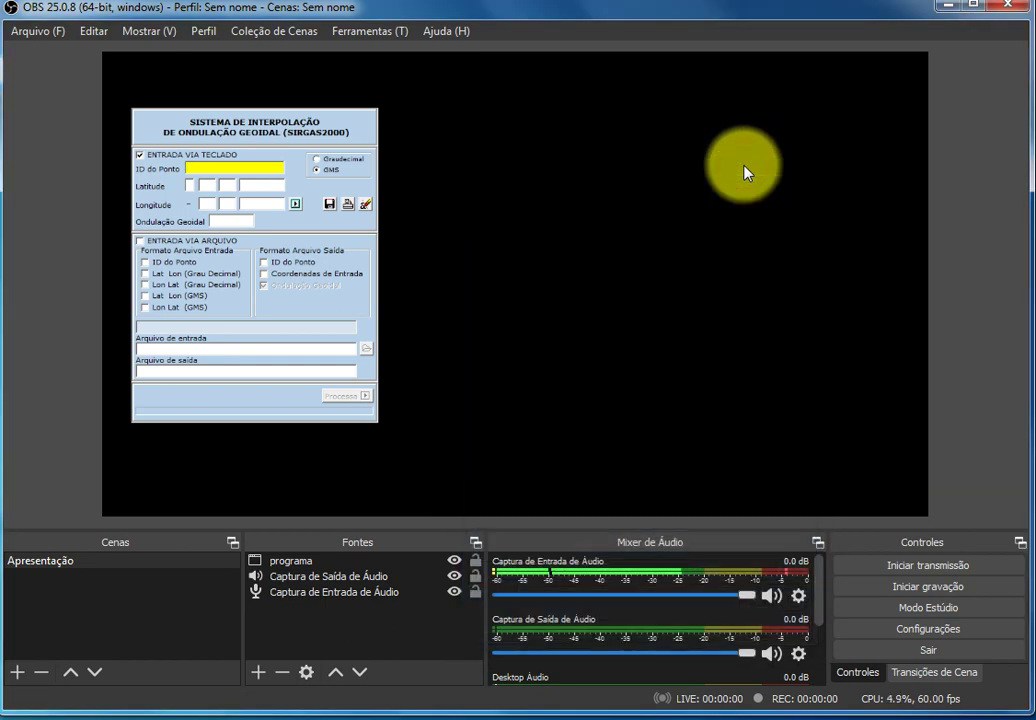
{"action": "left_click", "coordinate": [345, 255]}
{"action": "left_click_drag", "start_coordinate": [382, 424], "coordinate": [426, 476]}
{"action": "left_click_drag", "start_coordinate": [366, 366], "coordinate": [344, 314]}
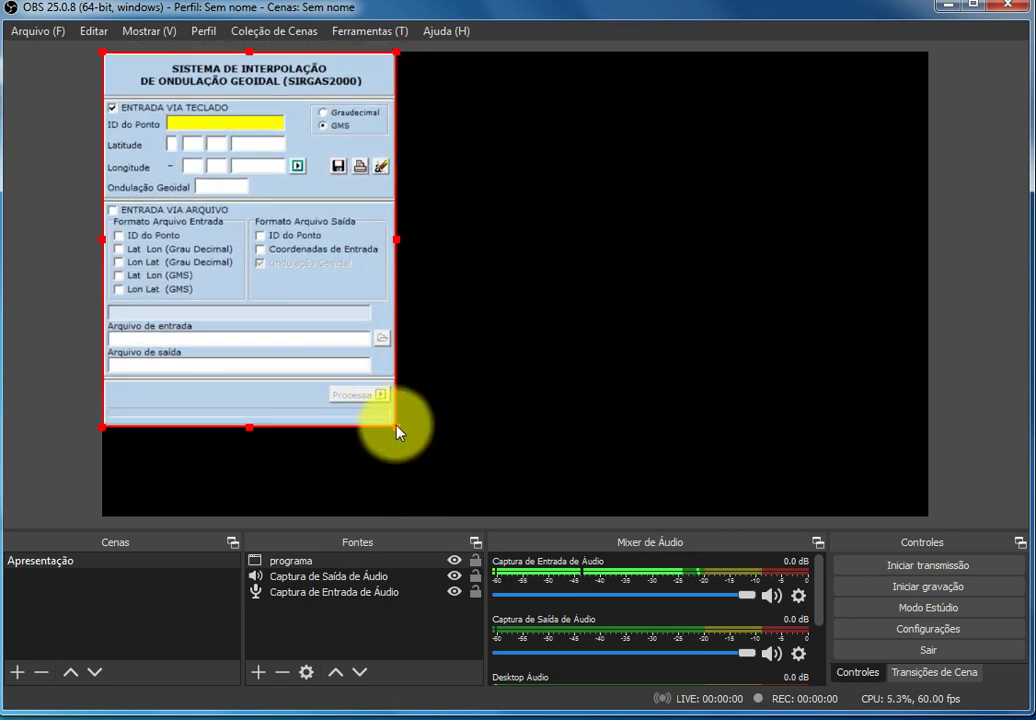
{"action": "left_click_drag", "start_coordinate": [398, 427], "coordinate": [410, 515]}
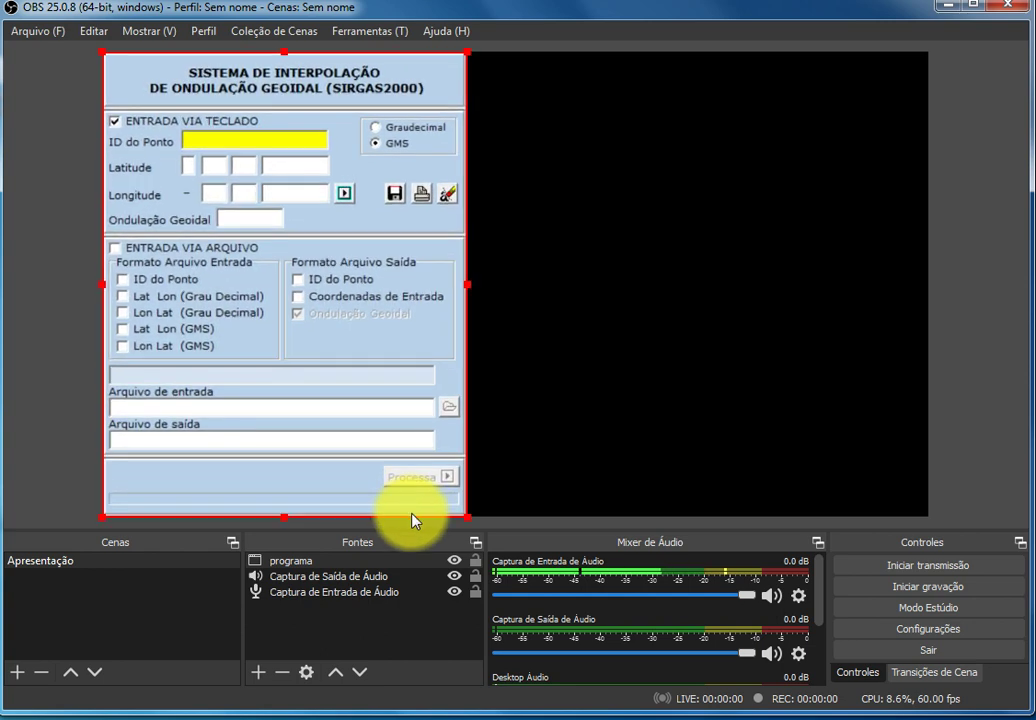
{"action": "left_click", "coordinate": [534, 447]}
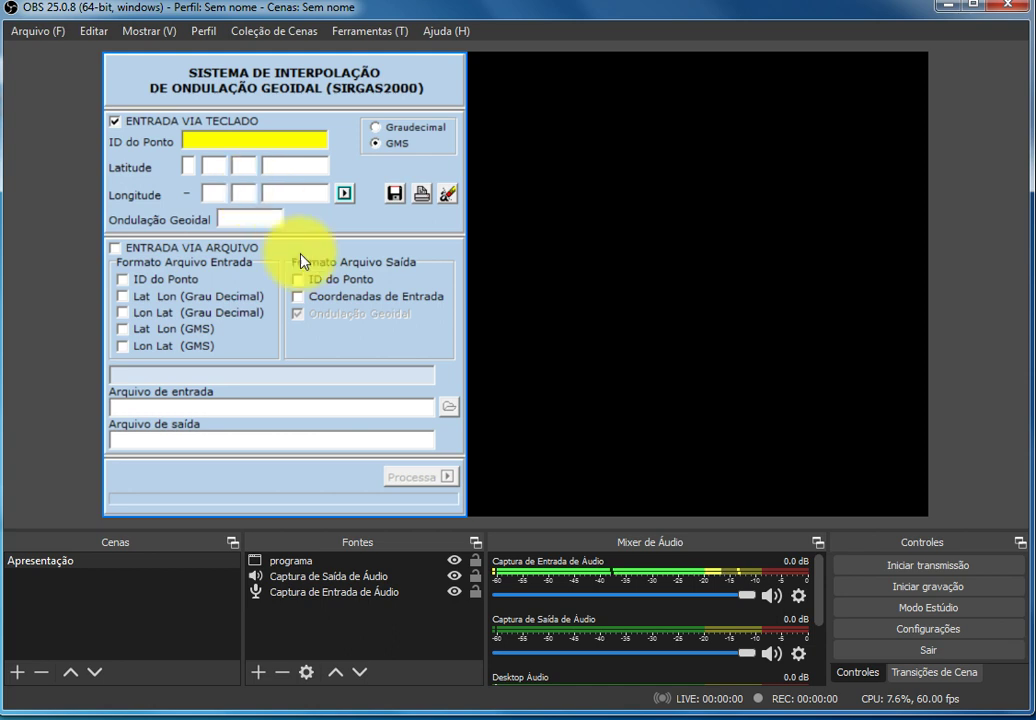
Shrink the programa image and reposition it in the left half of the preview with a margin around it
{"action": "left_click", "coordinate": [330, 345]}
{"action": "left_click_drag", "start_coordinate": [465, 517], "coordinate": [395, 409]}
{"action": "left_click_drag", "start_coordinate": [326, 325], "coordinate": [357, 377]}
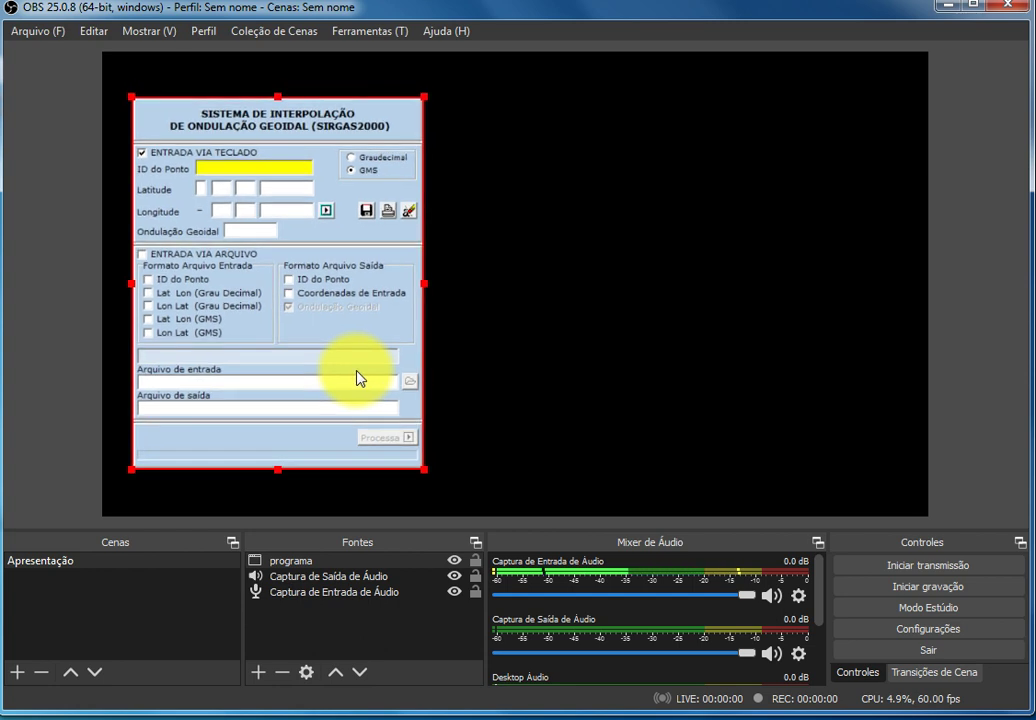
{"action": "left_click", "coordinate": [507, 372]}
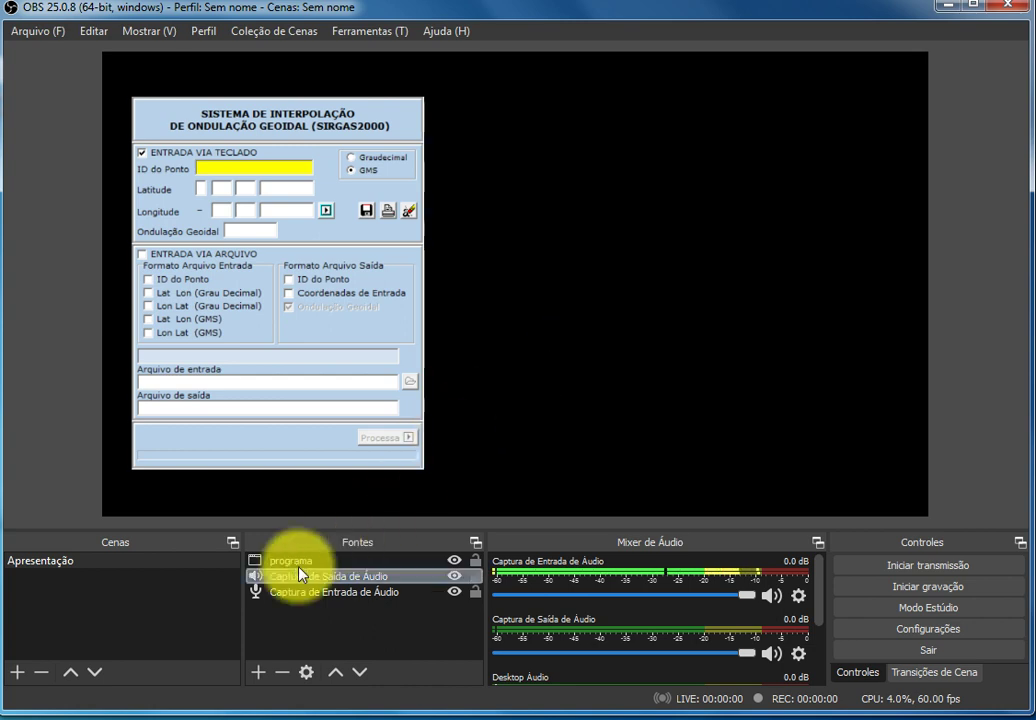
Add a window capture source named youtube that captures the oCam window
{"action": "left_click", "coordinate": [259, 672]}
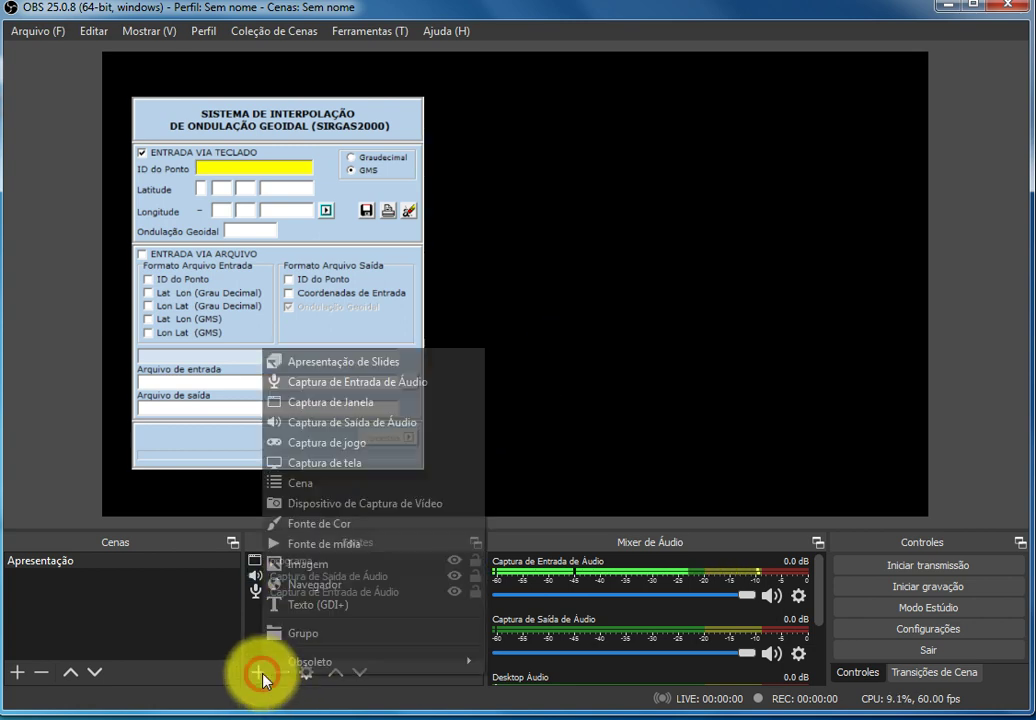
{"action": "left_click", "coordinate": [423, 402]}
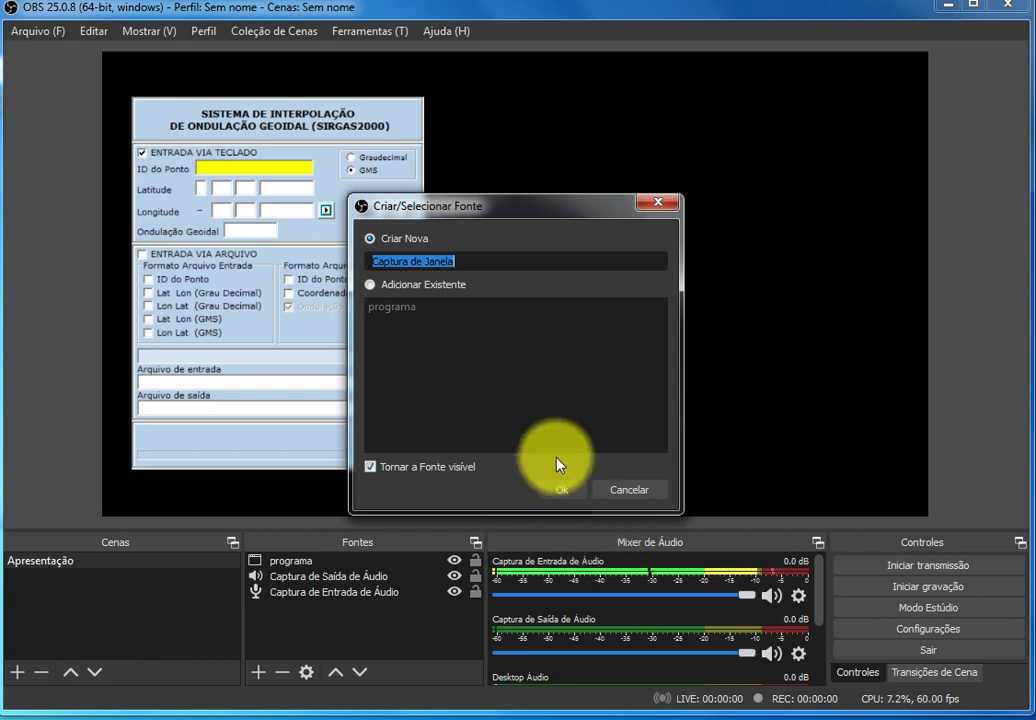
{"action": "key", "text": "BackSpace"}
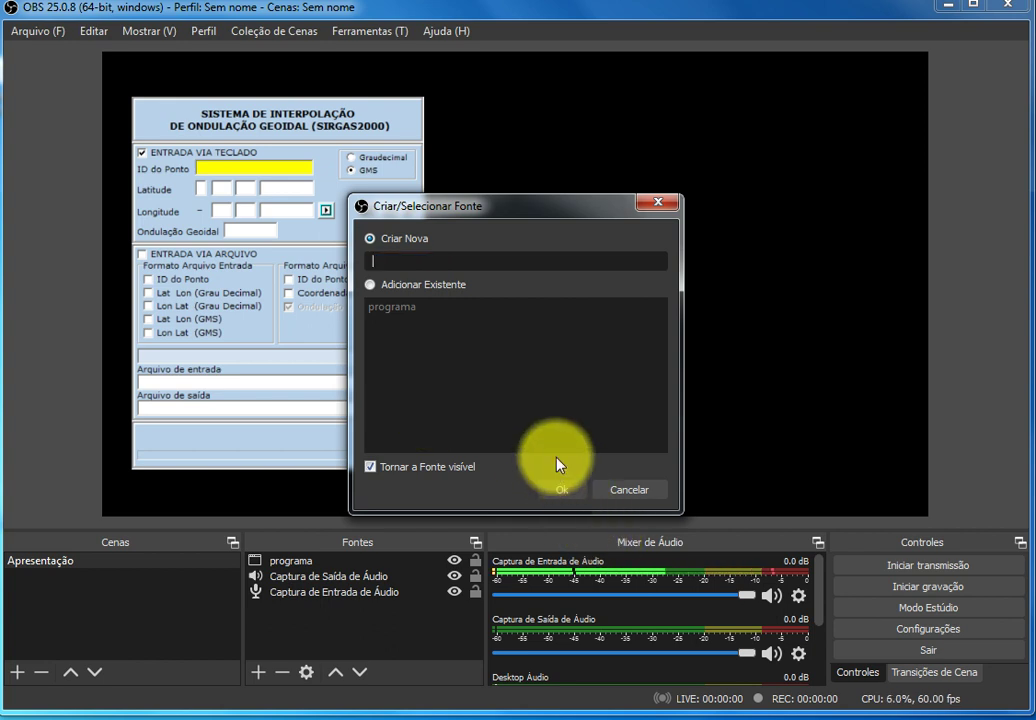
{"action": "type", "text": "youtube"}
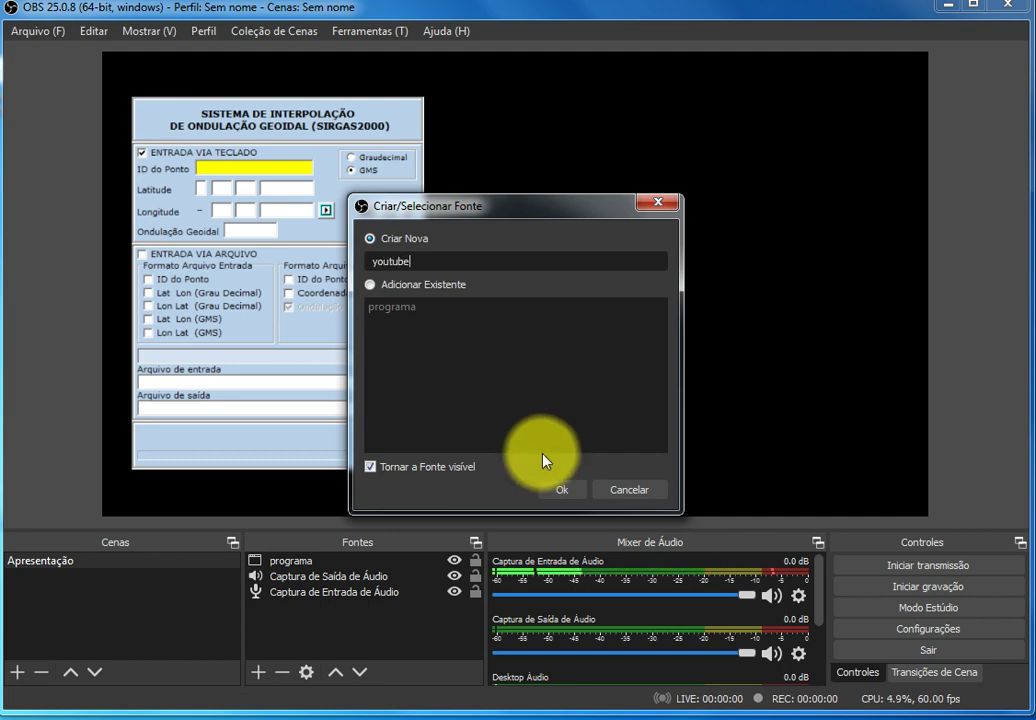
{"action": "left_click", "coordinate": [566, 491]}
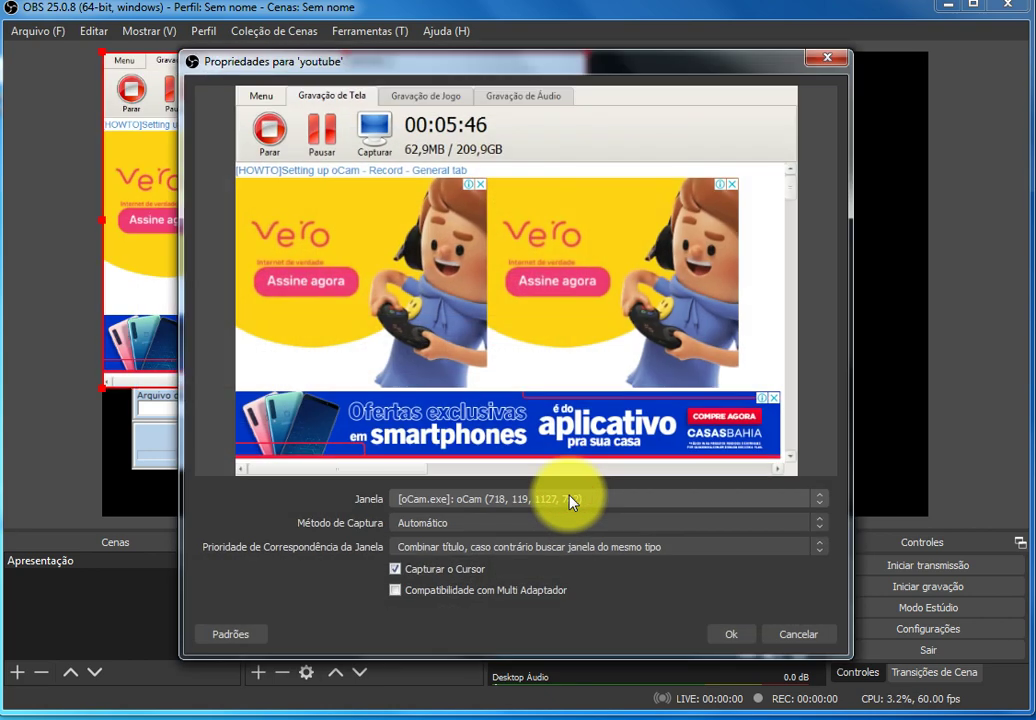
{"action": "left_click", "coordinate": [568, 499]}
{"action": "left_click", "coordinate": [568, 503]}
{"action": "left_click", "coordinate": [568, 500]}
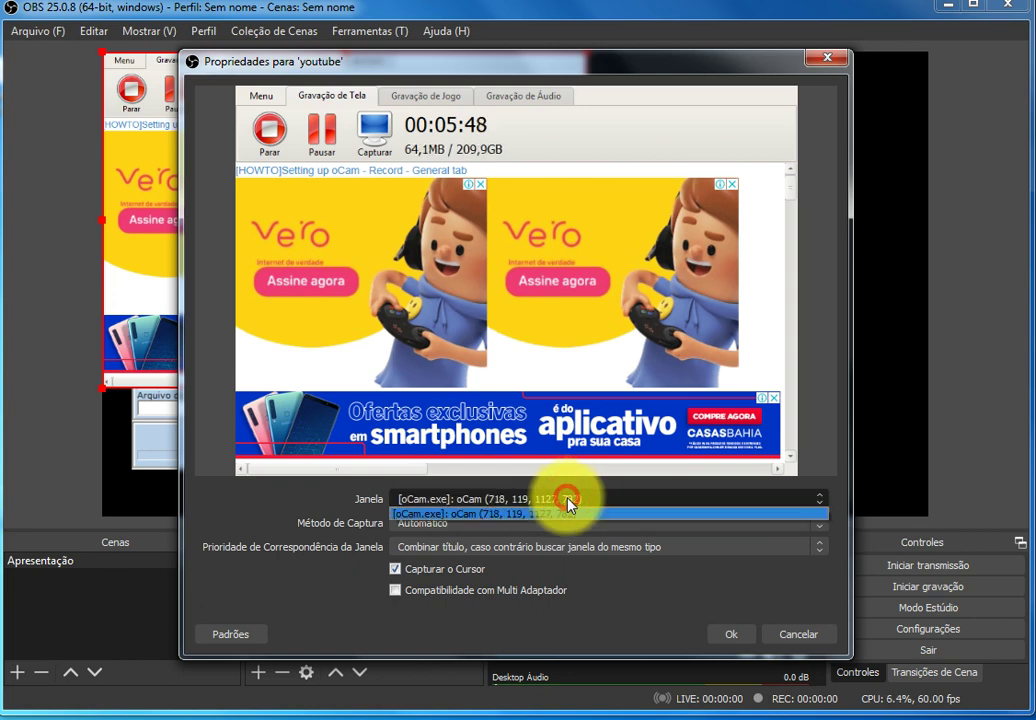
{"action": "left_click", "coordinate": [567, 496]}
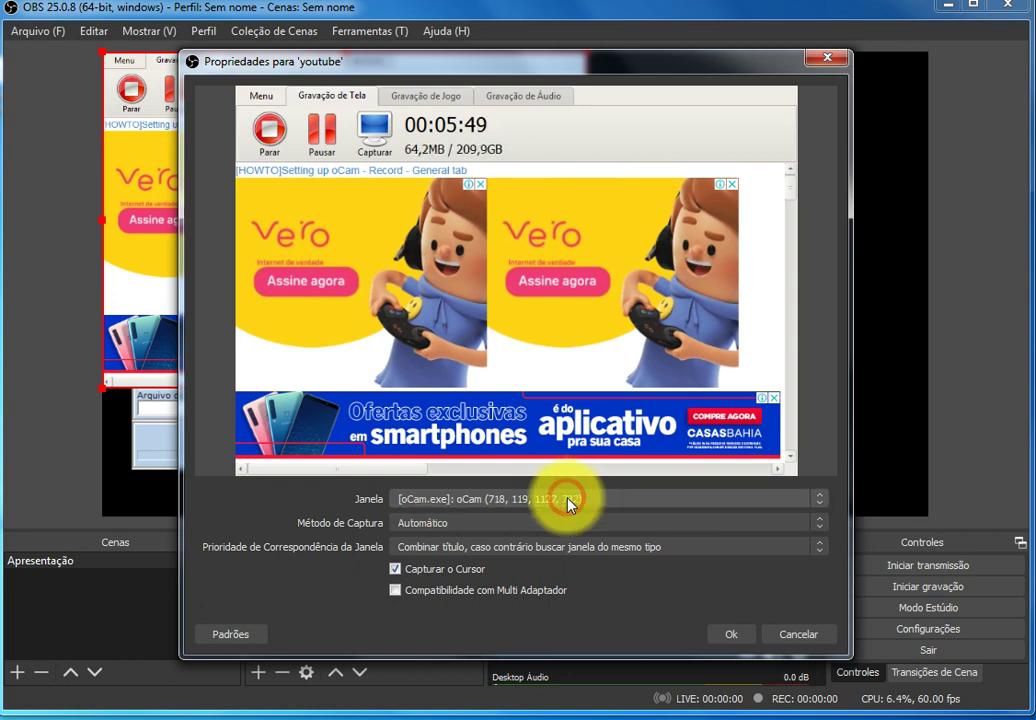
{"action": "left_click", "coordinate": [735, 640]}
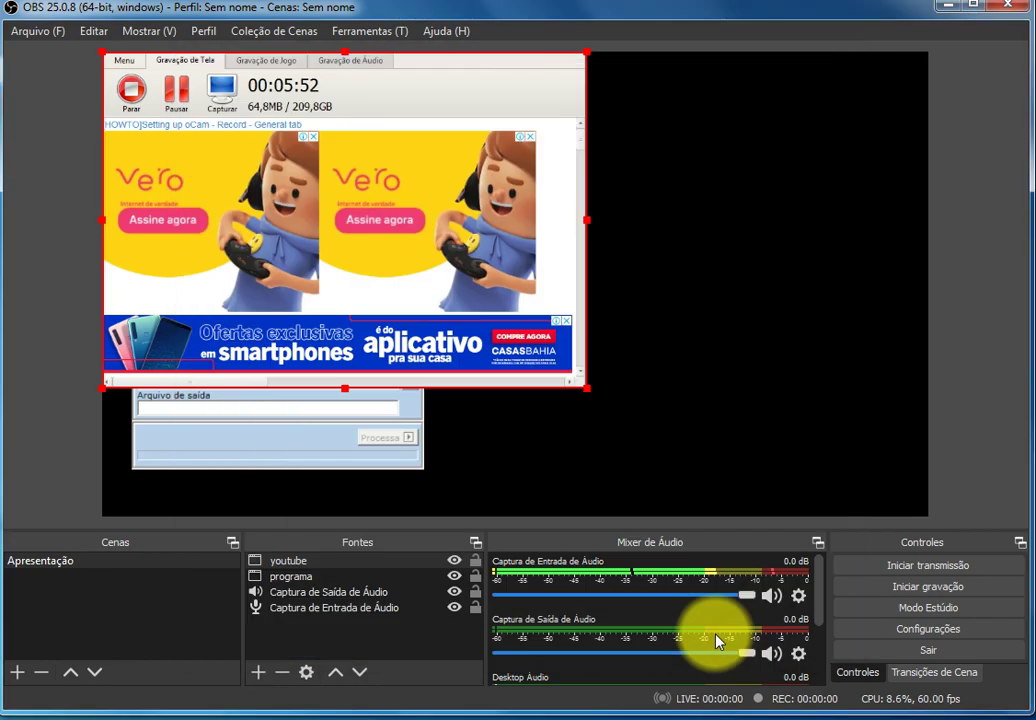
Move the youtube image beside the programa image and shrink it to fit the right half of the preview without overlap
{"action": "left_click", "coordinate": [343, 607]}
{"action": "left_click", "coordinate": [293, 578]}
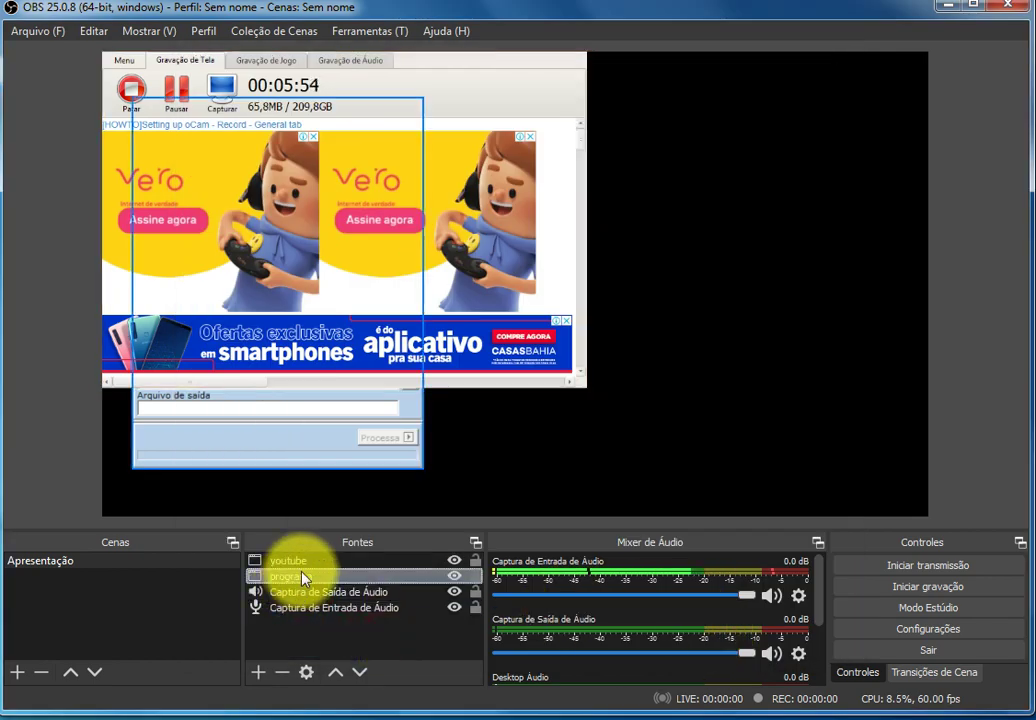
{"action": "left_click_drag", "start_coordinate": [340, 266], "coordinate": [627, 290]}
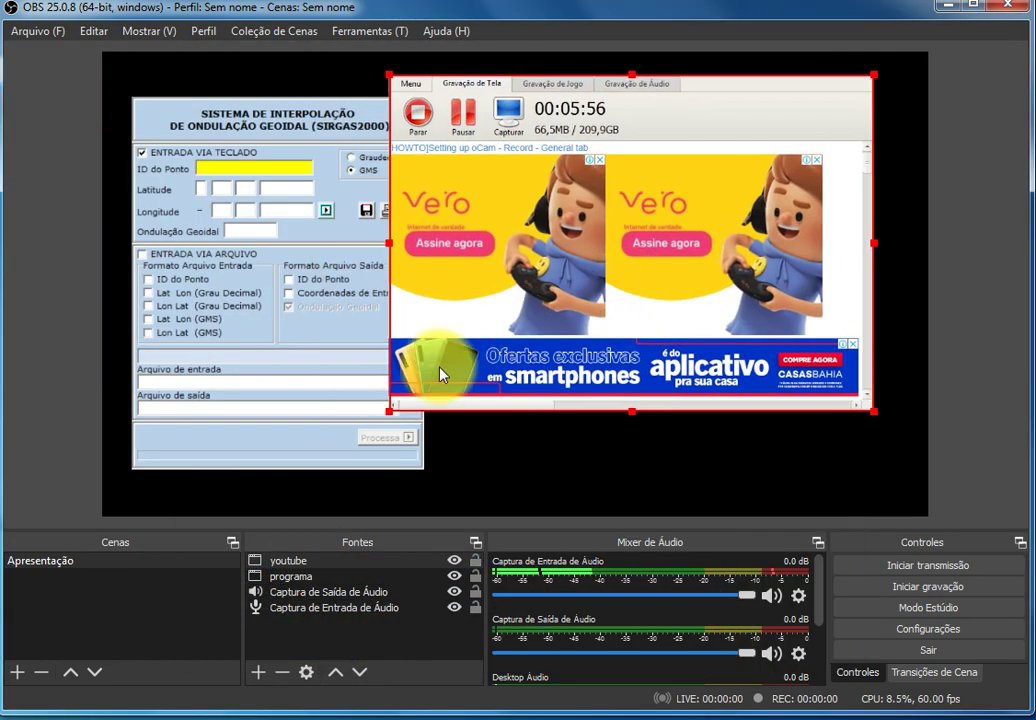
{"action": "left_click_drag", "start_coordinate": [388, 412], "coordinate": [530, 377]}
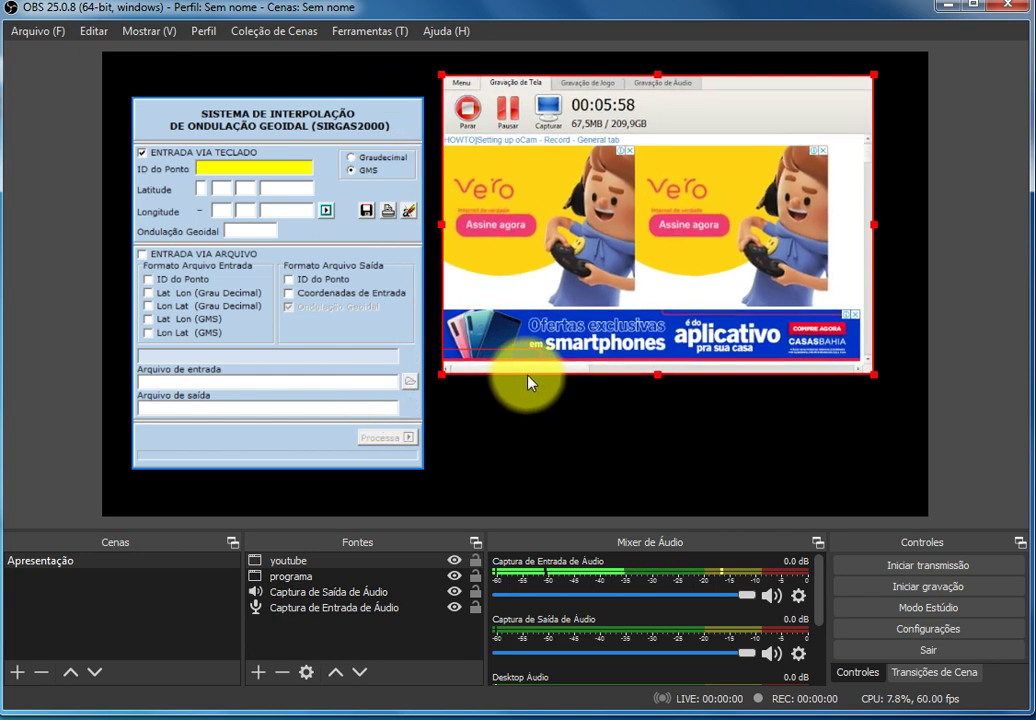
{"action": "left_click_drag", "start_coordinate": [629, 231], "coordinate": [650, 287]}
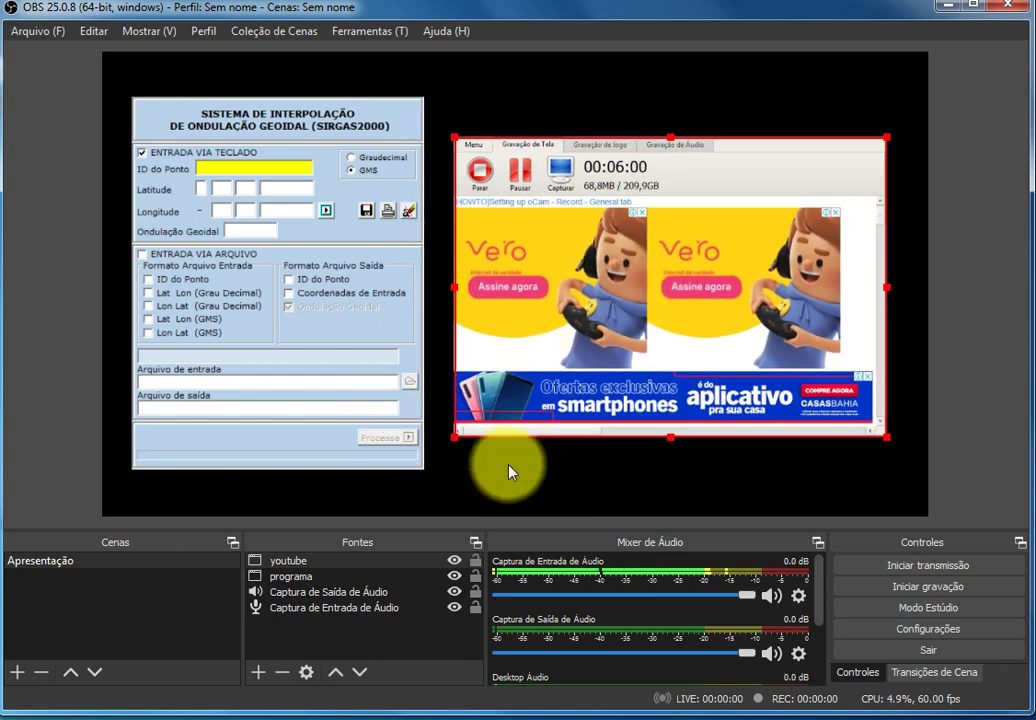
{"action": "left_click", "coordinate": [445, 645]}
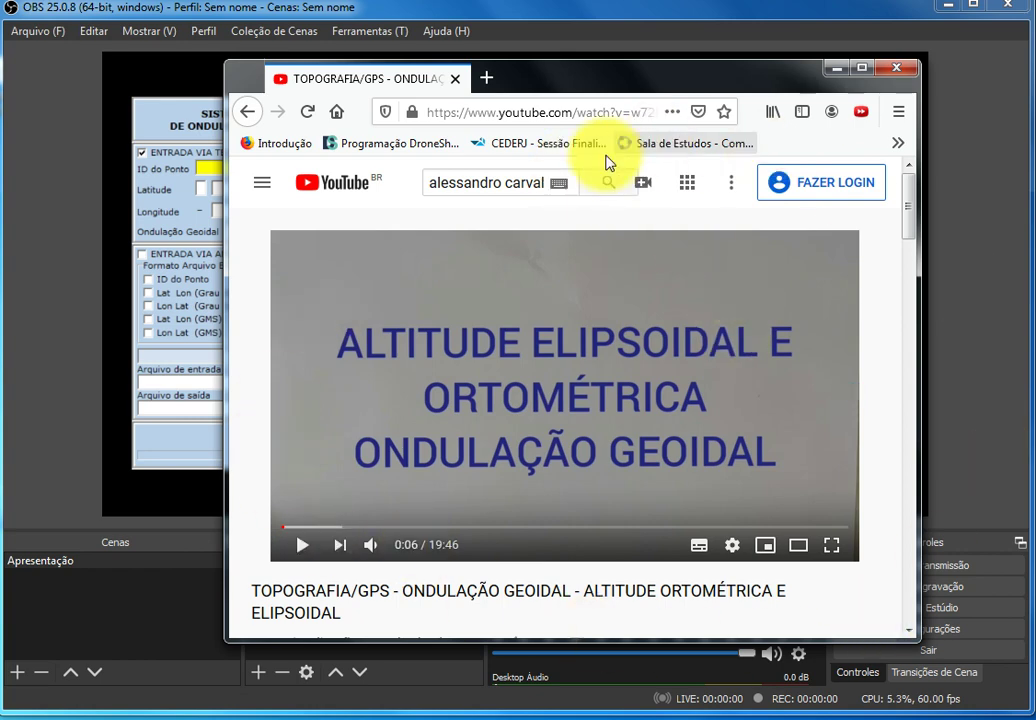
{"action": "left_click", "coordinate": [828, 68]}
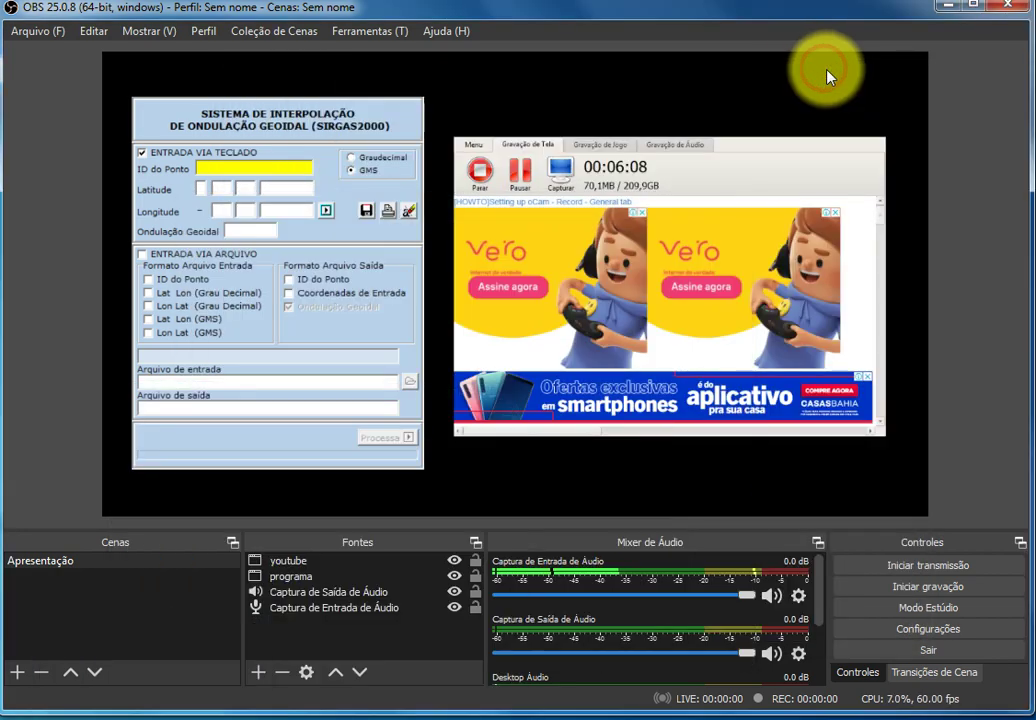
{"action": "right_click", "coordinate": [292, 563]}
{"action": "left_click", "coordinate": [331, 554]}
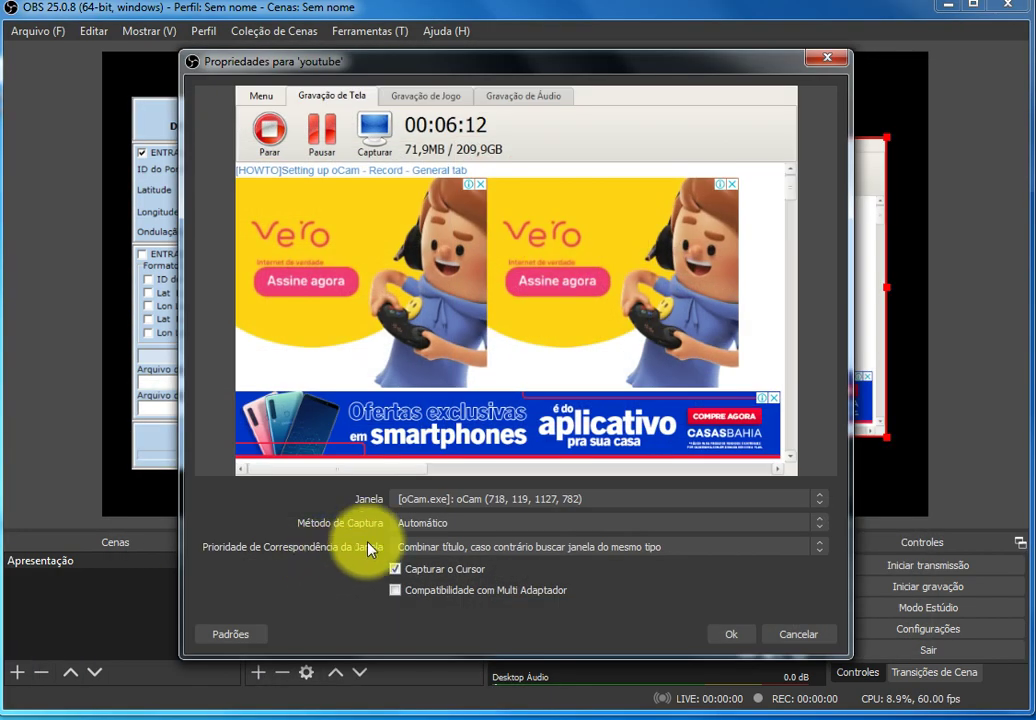
{"action": "left_click", "coordinate": [468, 498]}
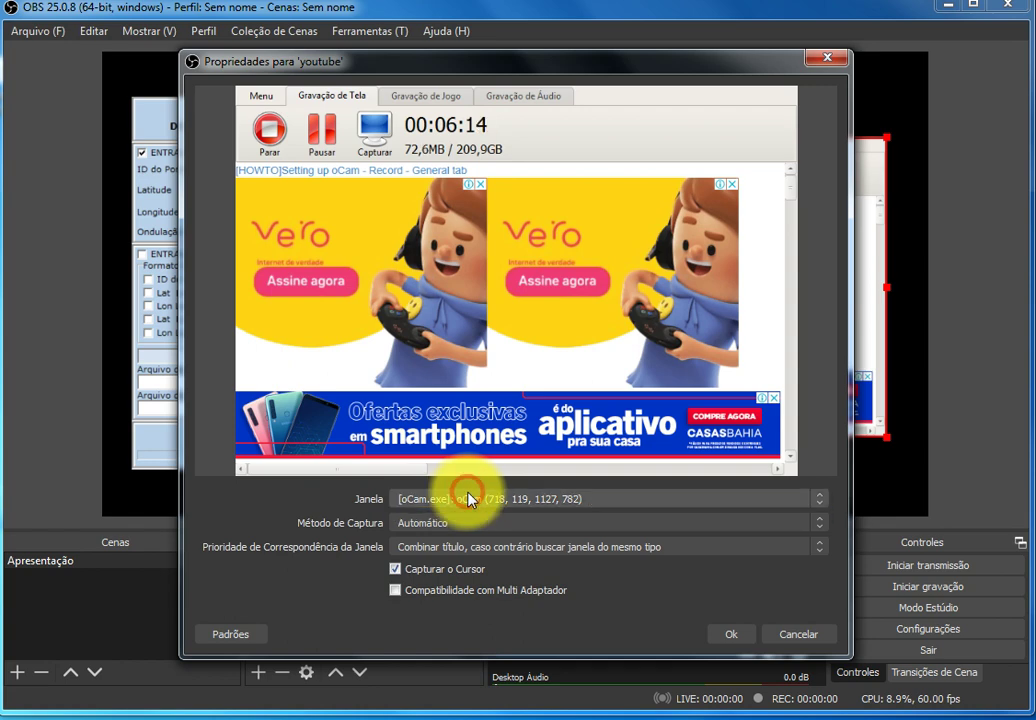
{"action": "left_click", "coordinate": [469, 499]}
{"action": "left_click", "coordinate": [468, 498]}
{"action": "left_click", "coordinate": [789, 632]}
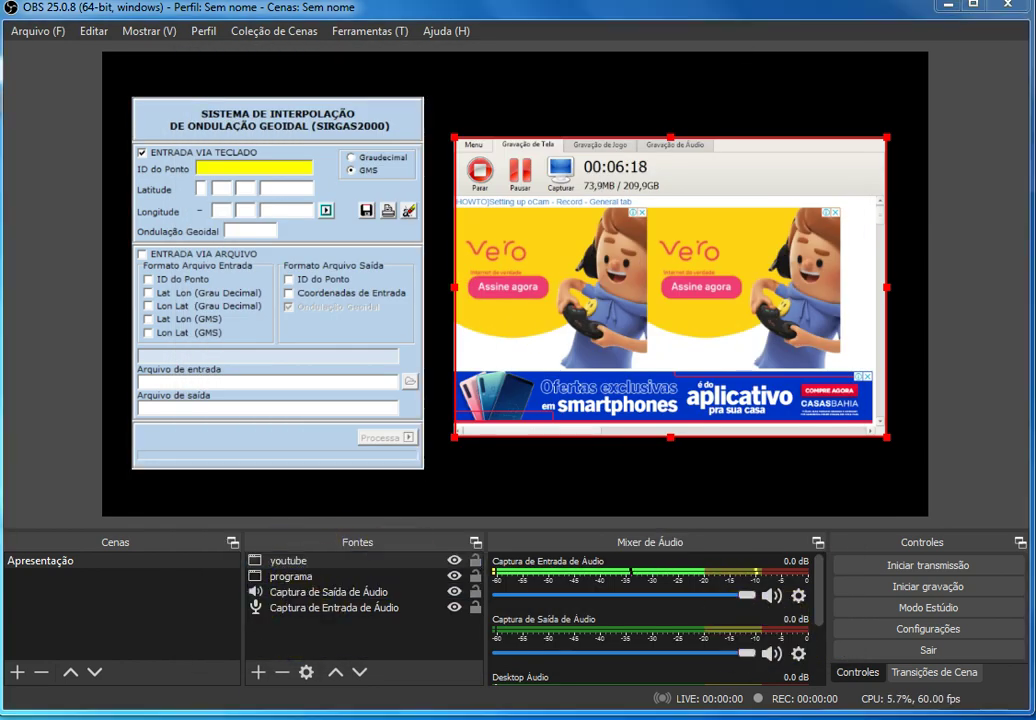
Restore the Firefox window showing the YouTube video, move it aside, and set the youtube source to capture that window
{"action": "key", "text": "alt+Tab"}
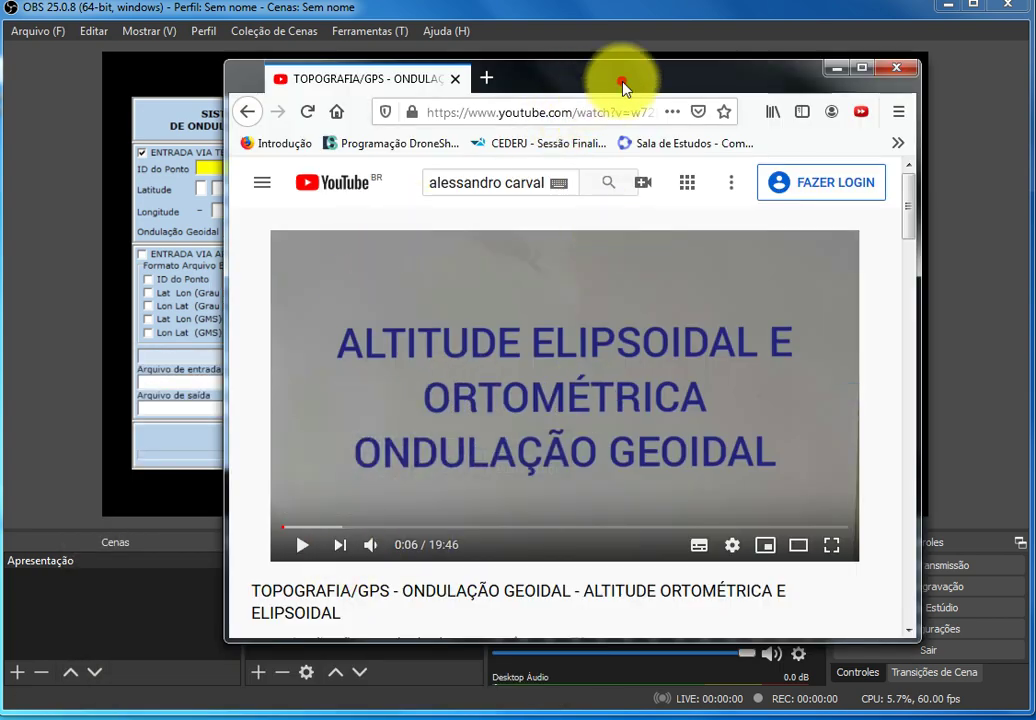
{"action": "left_click_drag", "start_coordinate": [705, 76], "coordinate": [5, 21]}
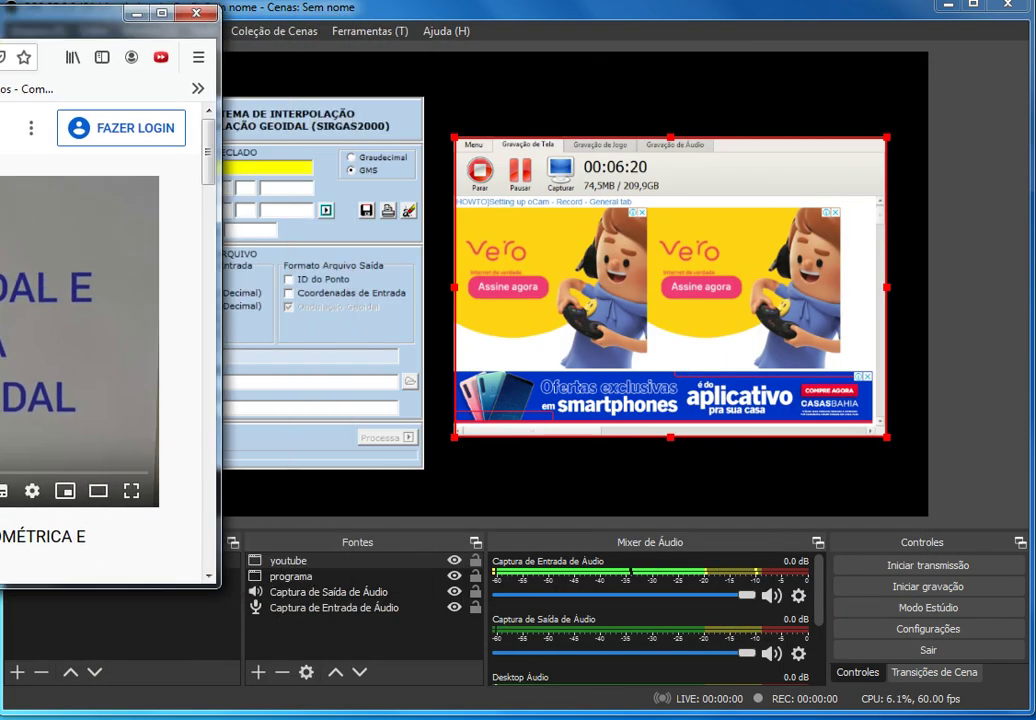
{"action": "left_click", "coordinate": [287, 565]}
{"action": "right_click", "coordinate": [287, 568]}
{"action": "left_click", "coordinate": [317, 548]}
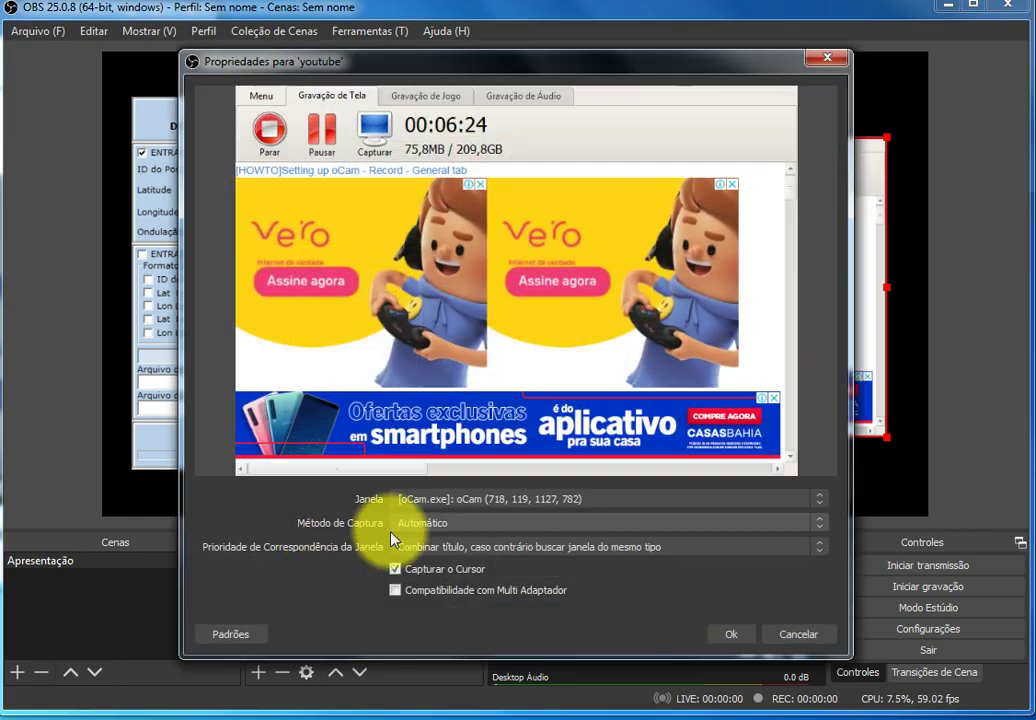
{"action": "left_click", "coordinate": [486, 503]}
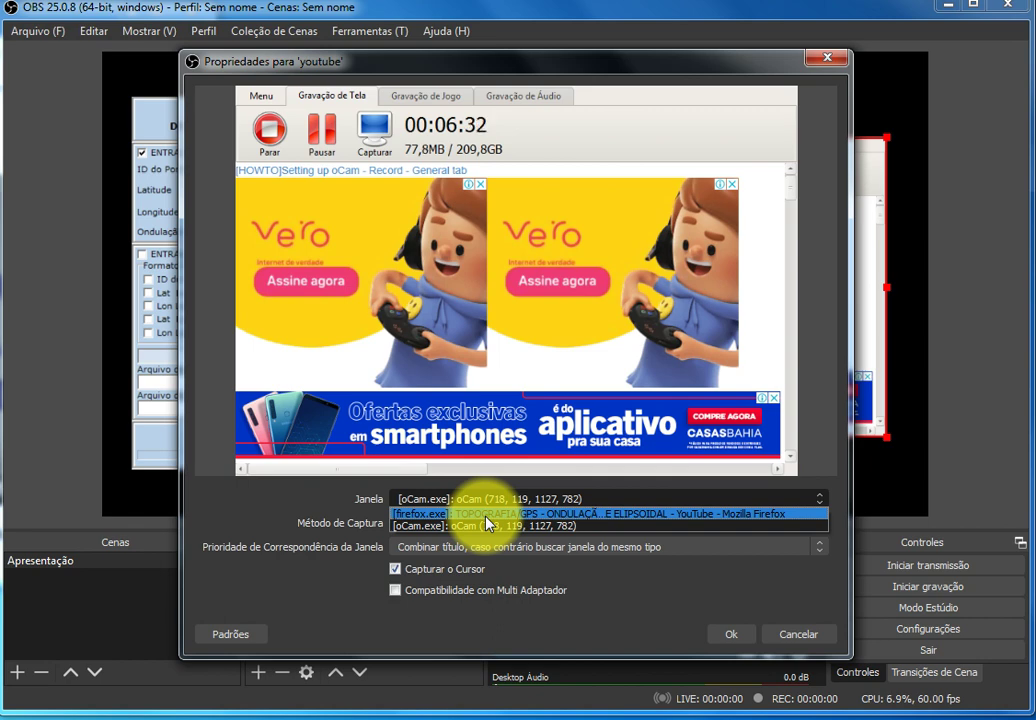
{"action": "left_click", "coordinate": [486, 515]}
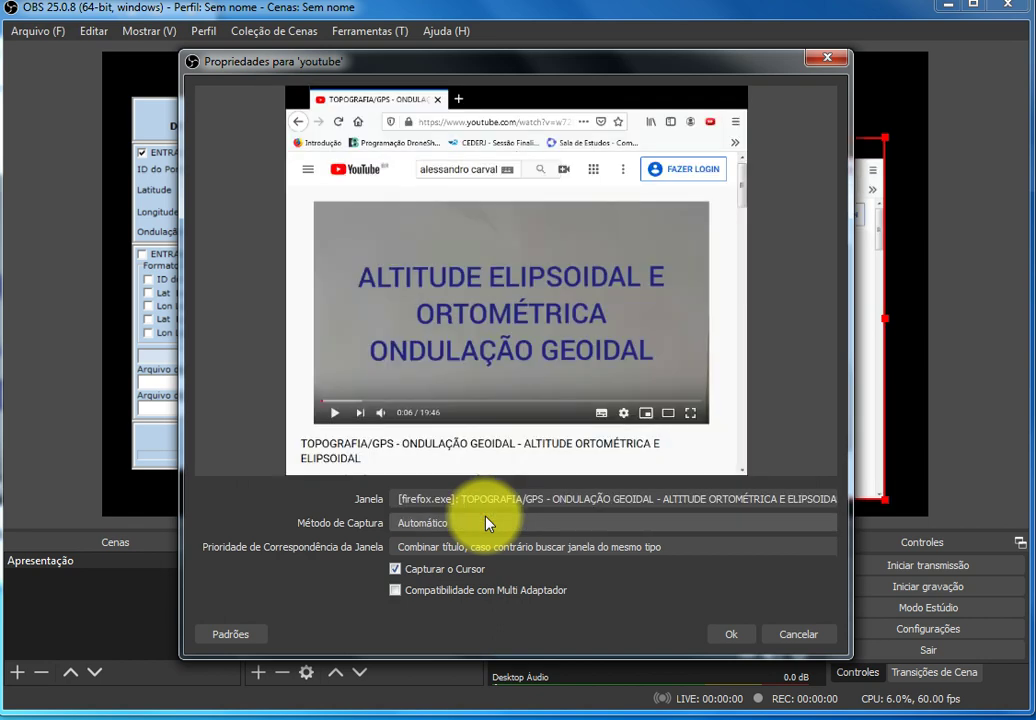
{"action": "left_click", "coordinate": [733, 636]}
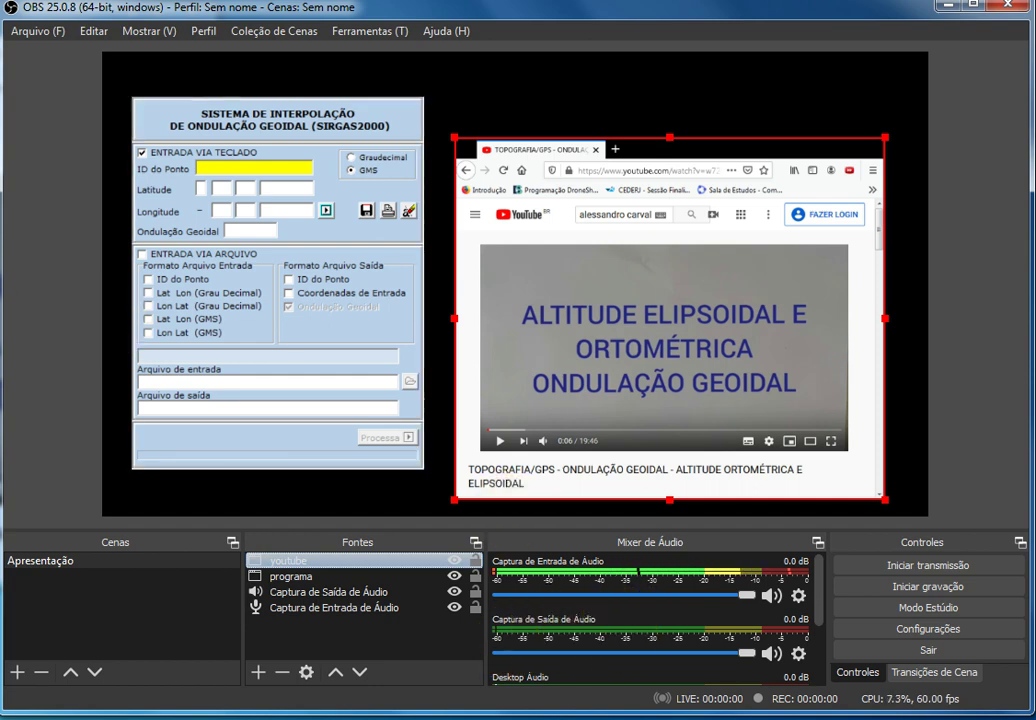
Test the live capture and audio output by playing the YouTube video in Firefox, then pause it and minimize the window
{"action": "key", "text": "alt+Tab"}
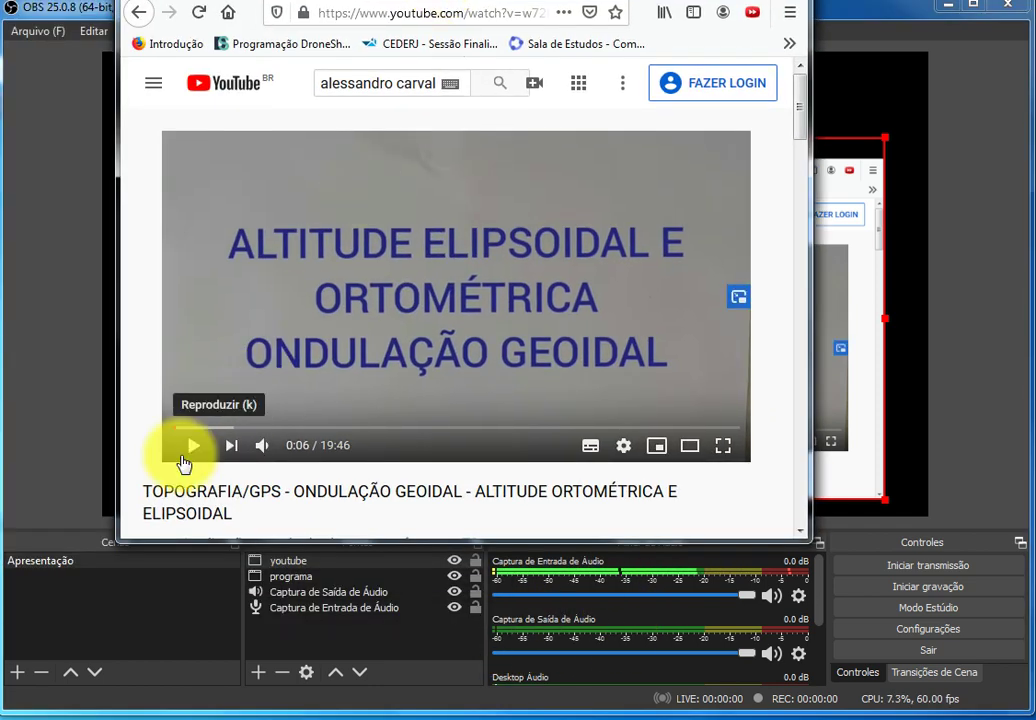
{"action": "left_click", "coordinate": [186, 450]}
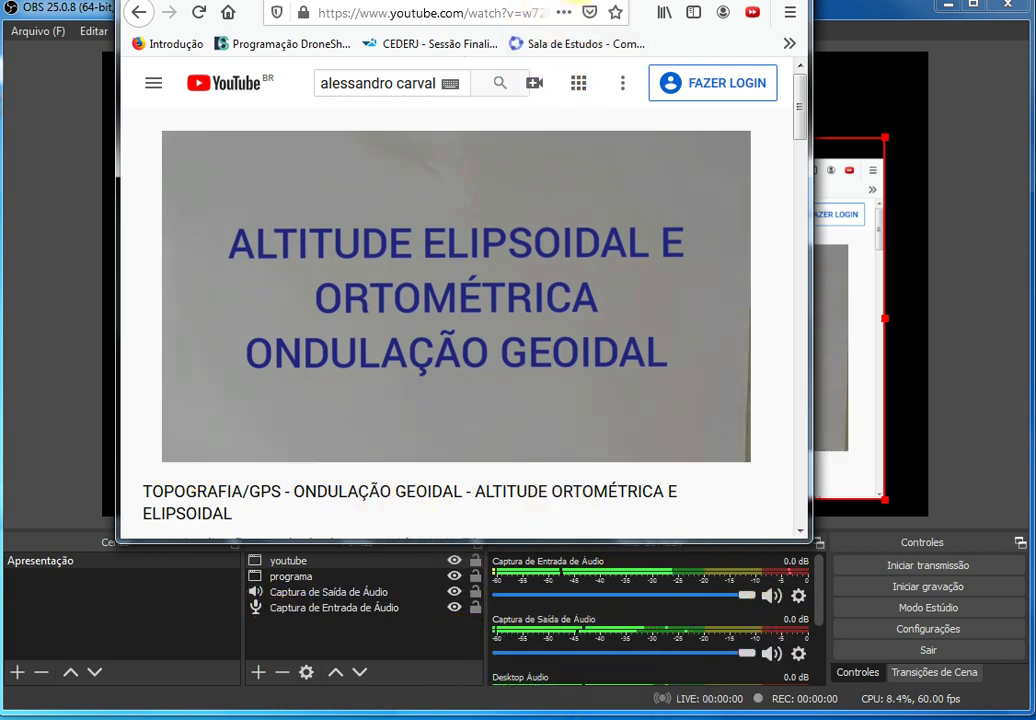
{"action": "left_click_drag", "start_coordinate": [585, 2], "coordinate": [210, 12]}
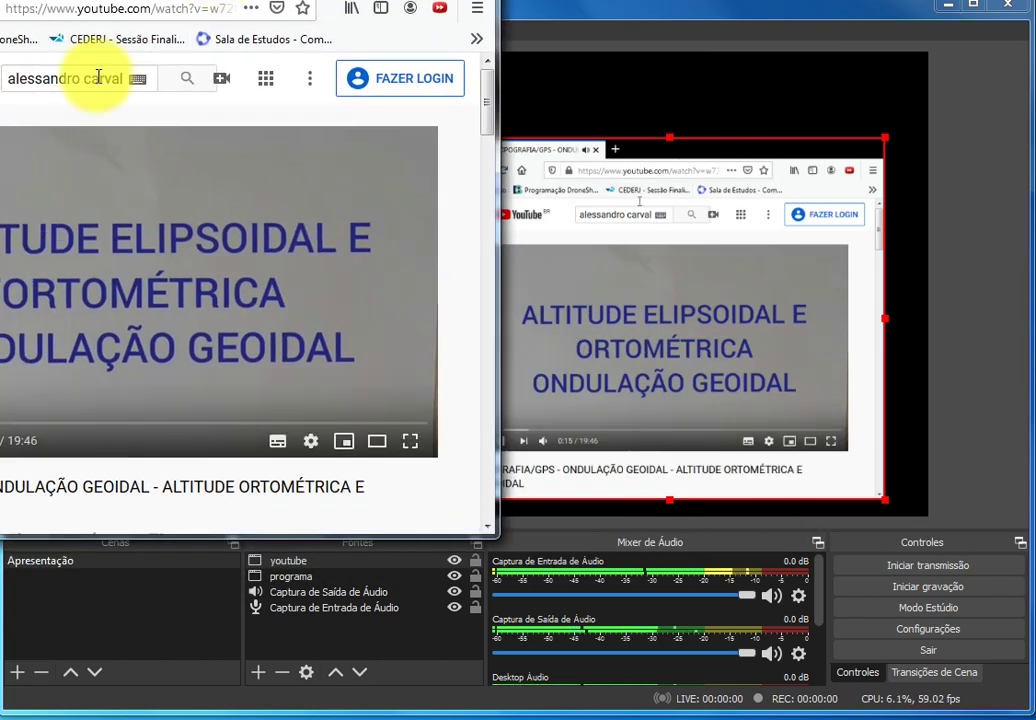
{"action": "left_click_drag", "start_coordinate": [132, 2], "coordinate": [450, 28]}
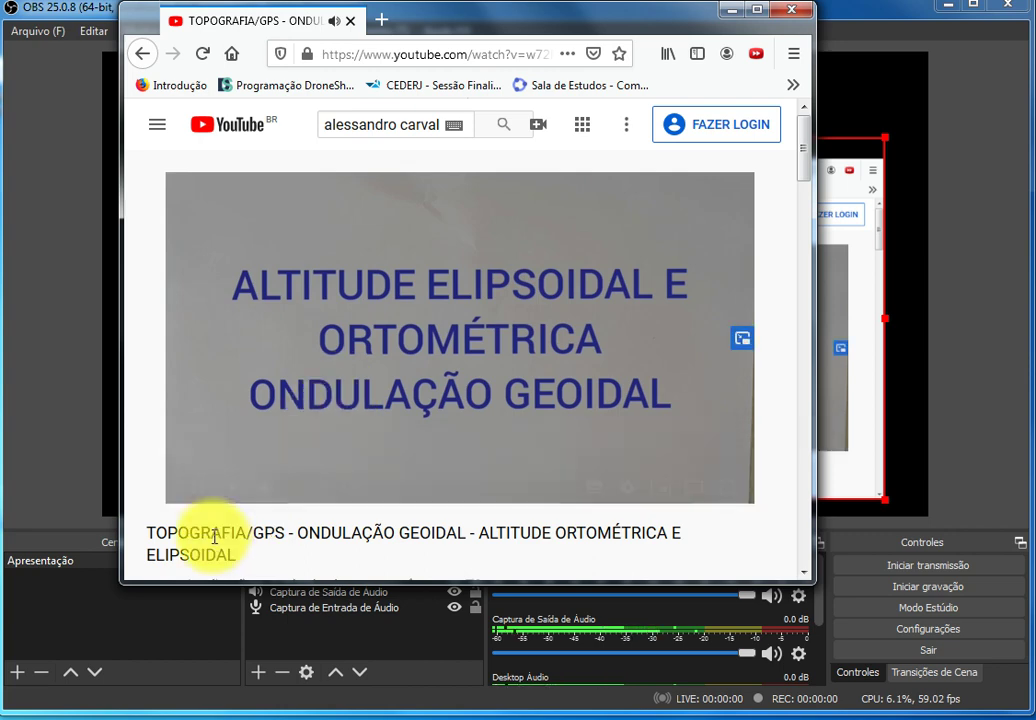
{"action": "left_click", "coordinate": [198, 488]}
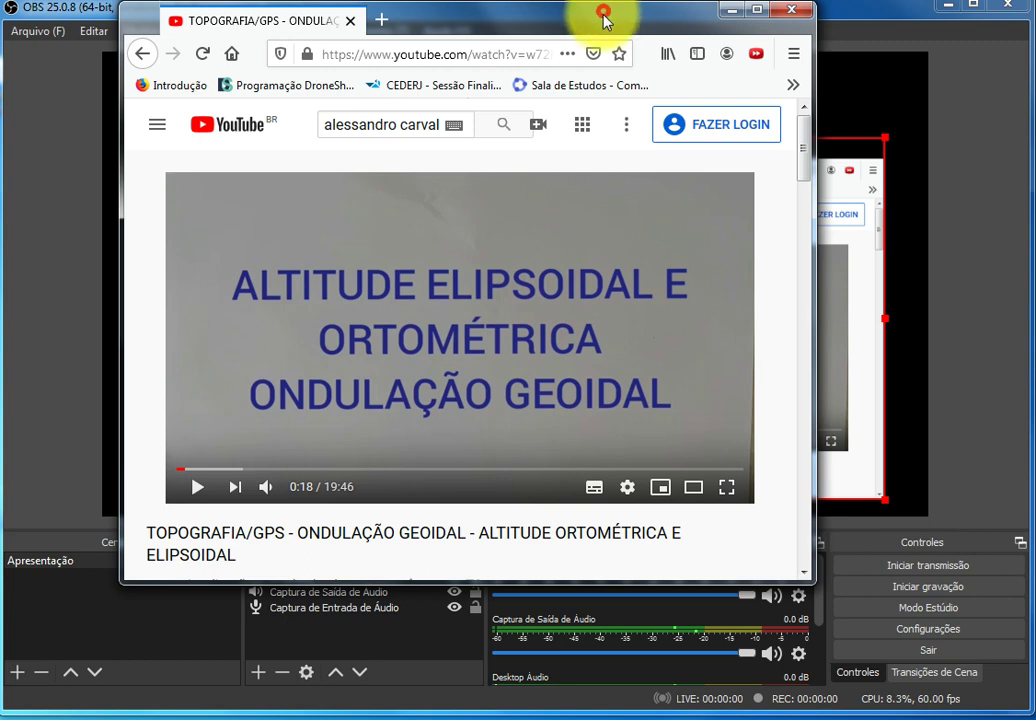
{"action": "left_click", "coordinate": [731, 9]}
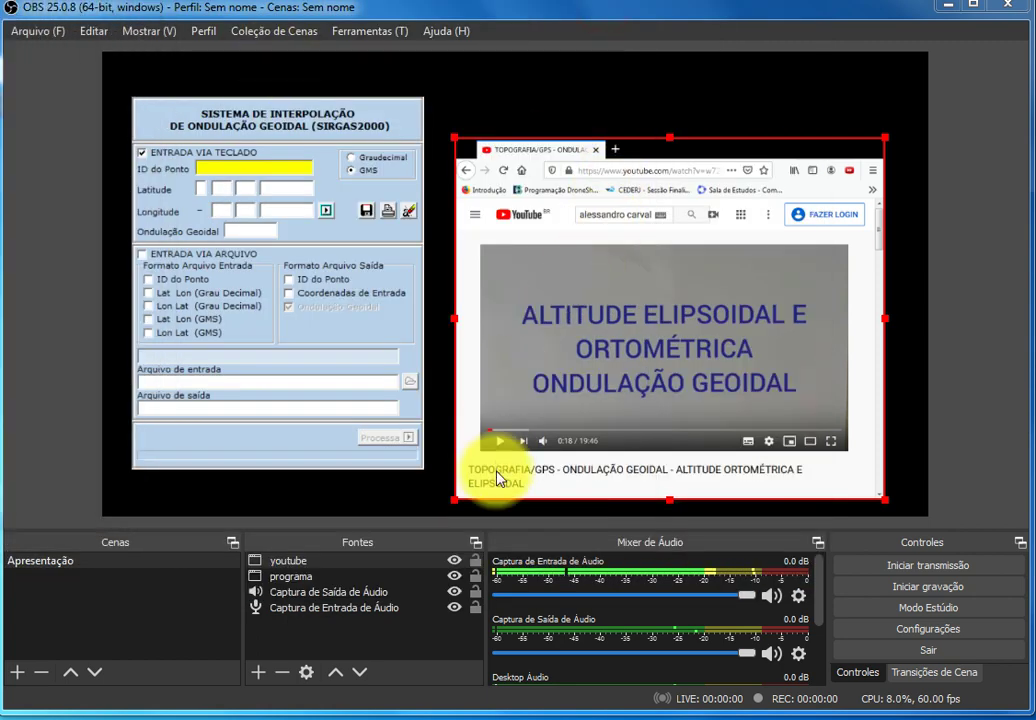
Crop the browser header and both side margins off the youtube source, and move the cropped image up beside the programa image
{"action": "left_click", "coordinate": [665, 145]}
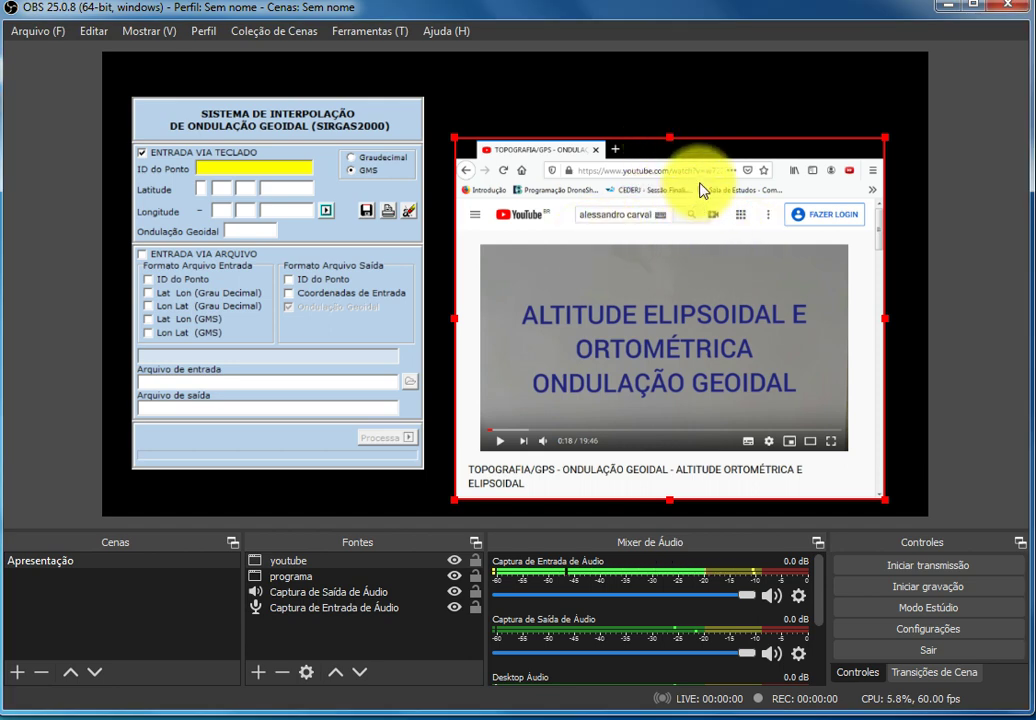
{"action": "left_click_drag", "start_coordinate": [673, 143], "coordinate": [678, 235]}
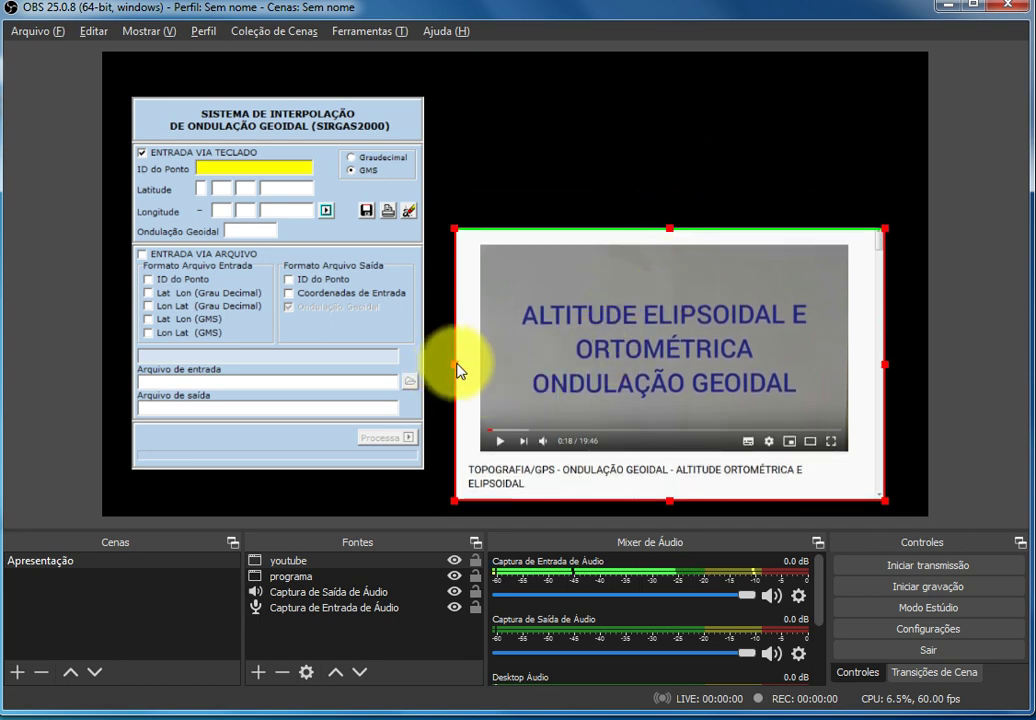
{"action": "left_click_drag", "start_coordinate": [457, 369], "coordinate": [469, 371]}
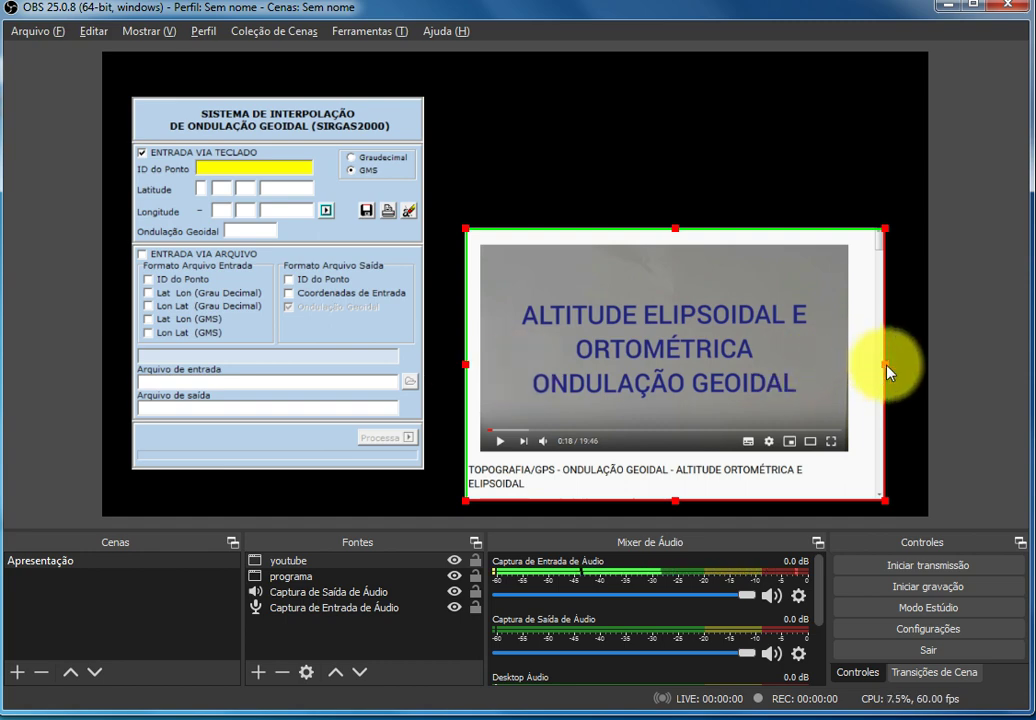
{"action": "left_click_drag", "start_coordinate": [884, 365], "coordinate": [862, 365]}
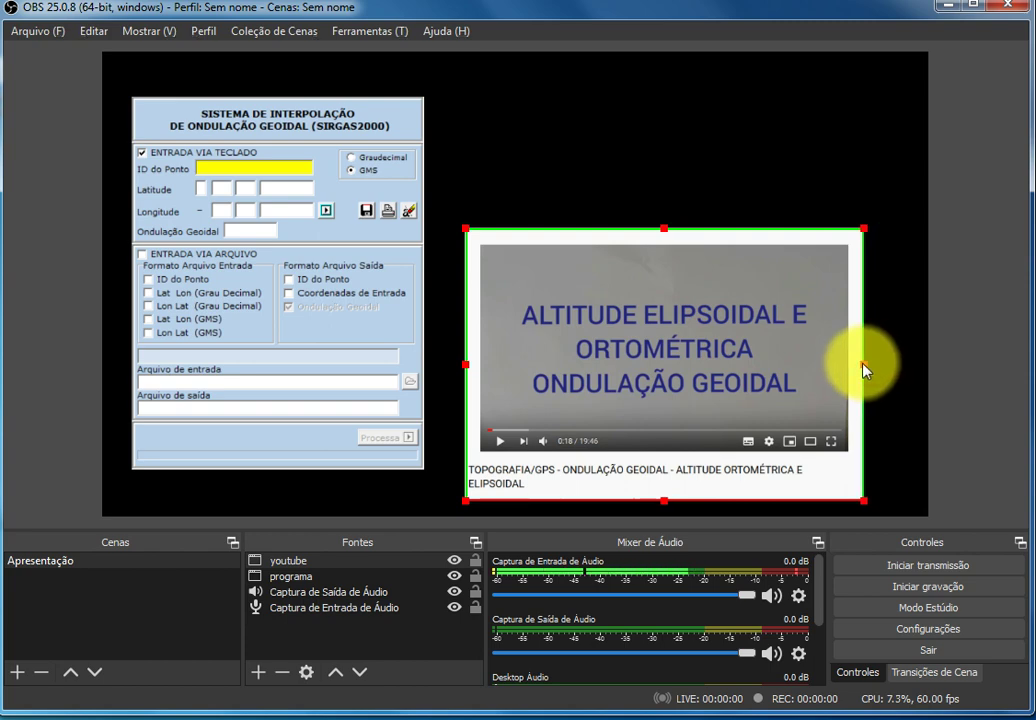
{"action": "left_click_drag", "start_coordinate": [744, 363], "coordinate": [757, 235]}
{"action": "left_click", "coordinate": [768, 463]}
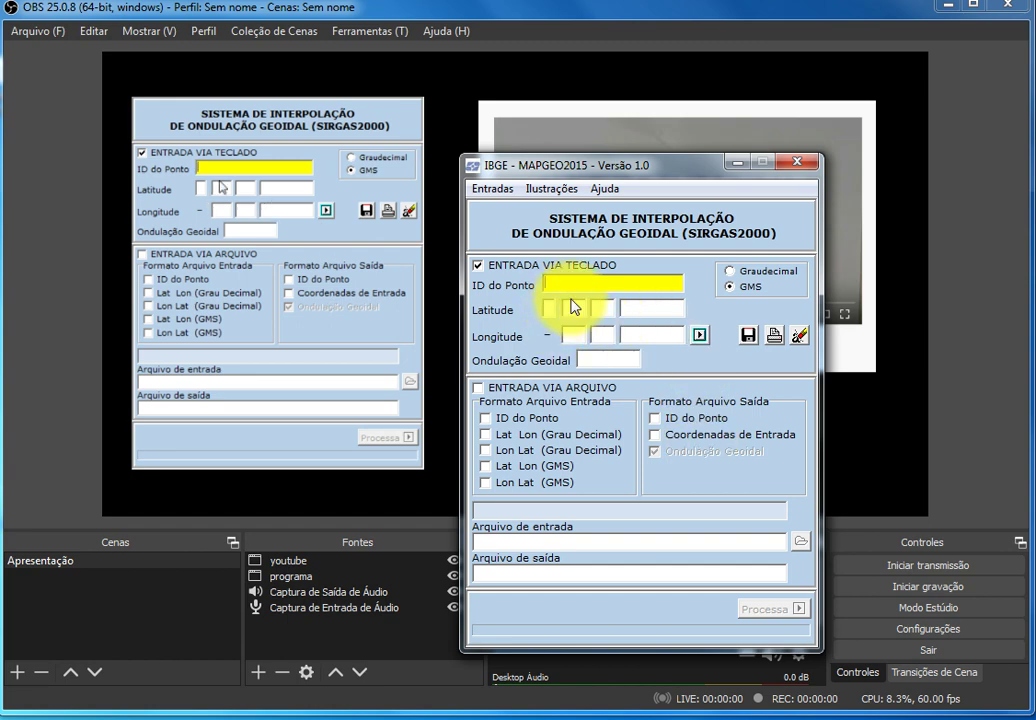
Test the live programa capture by entering DF as the point ID in MAPGEO2015, then clear it and put the window away
{"action": "type", "text": "DF"}
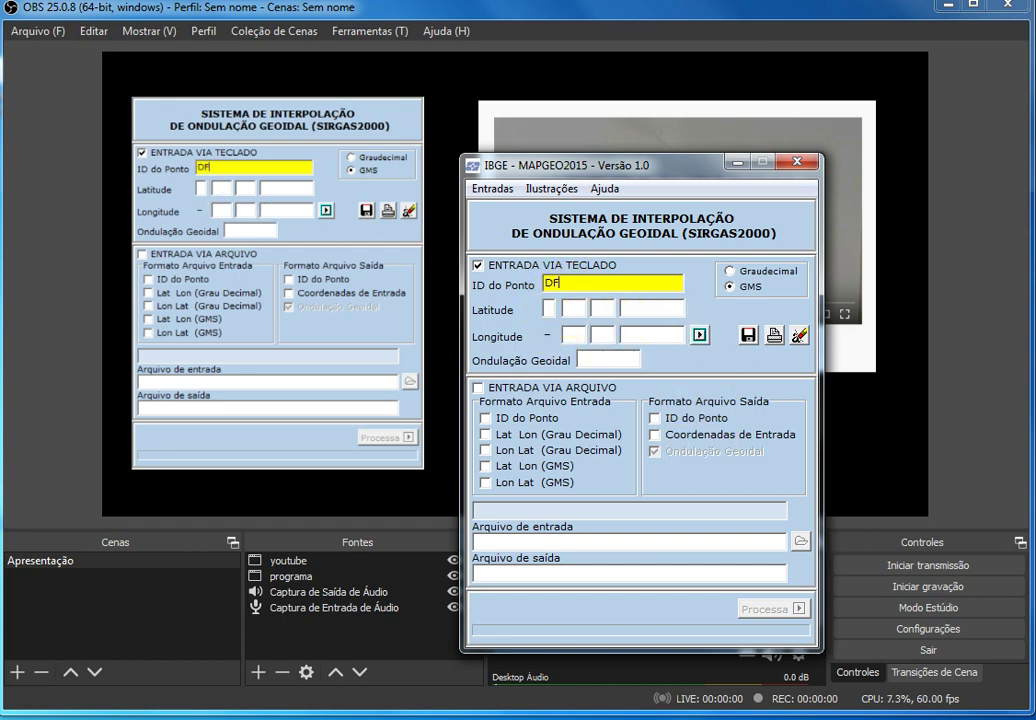
{"action": "left_click", "coordinate": [548, 307]}
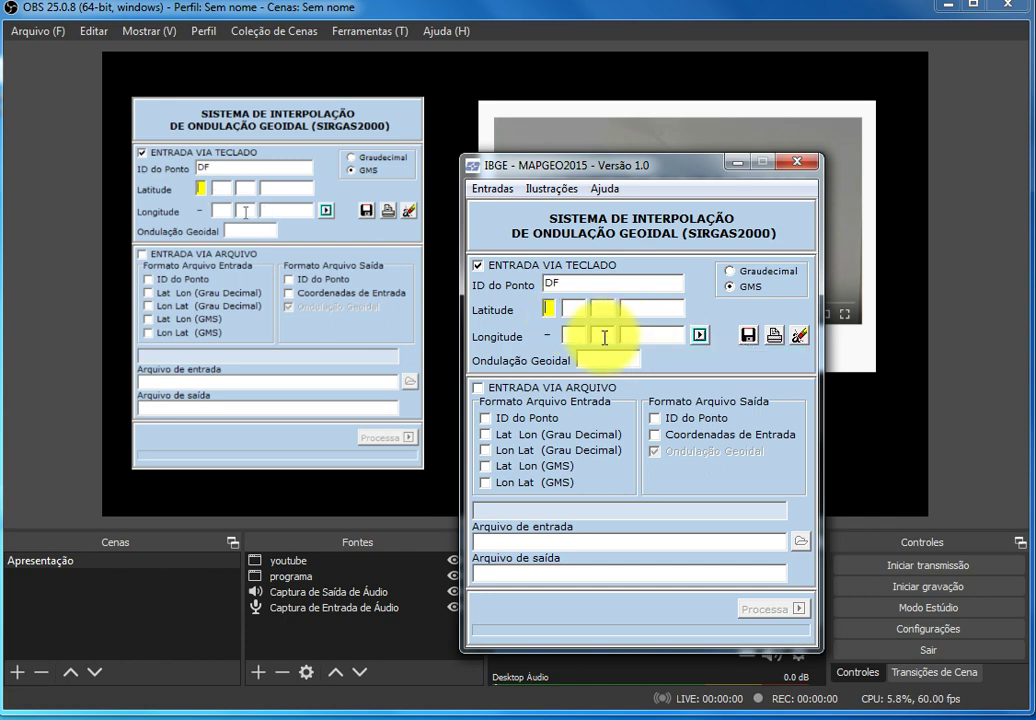
{"action": "left_click", "coordinate": [576, 282]}
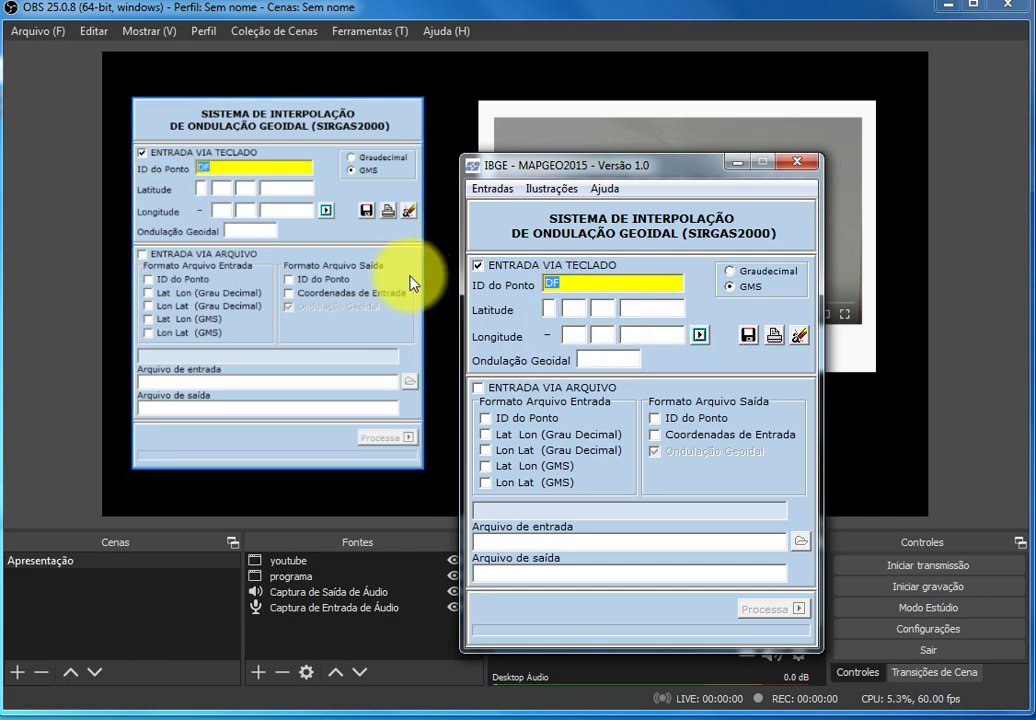
{"action": "left_click", "coordinate": [798, 163]}
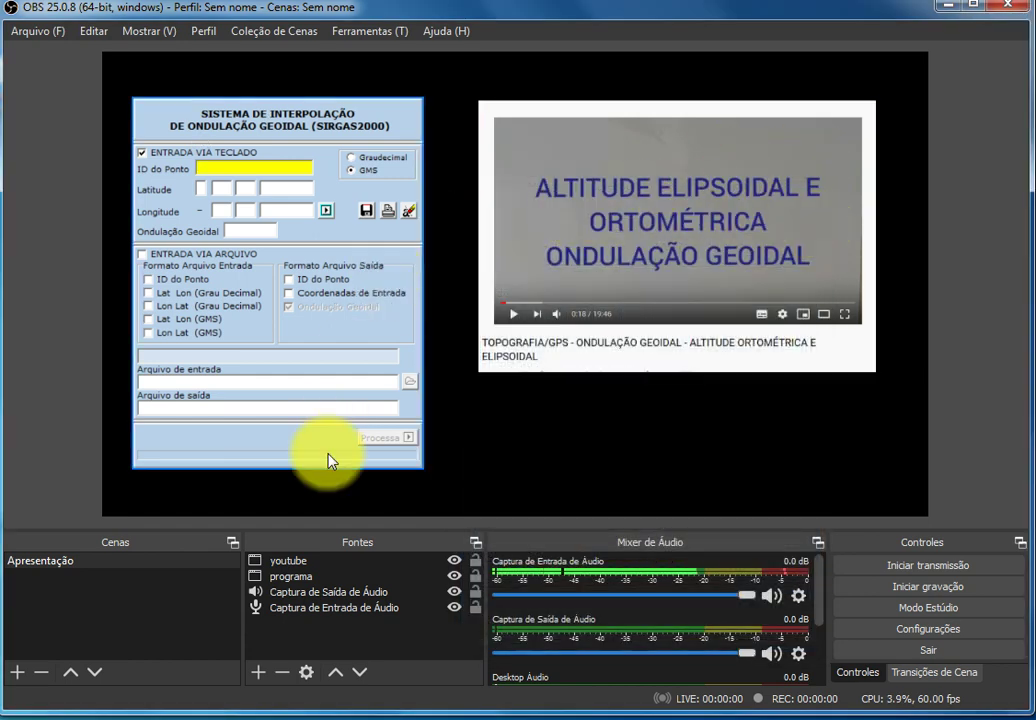
Lower the youtube image slightly so it sits about vertically centred beside the programa image, and deselect it
{"action": "left_click", "coordinate": [805, 424]}
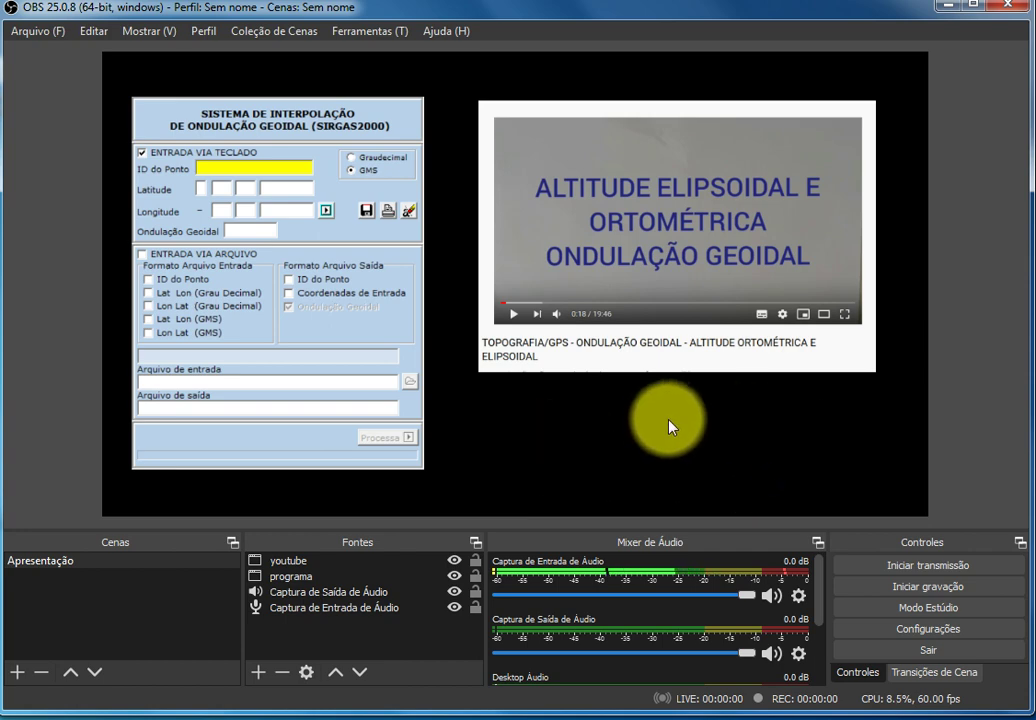
{"action": "left_click_drag", "start_coordinate": [654, 262], "coordinate": [654, 324]}
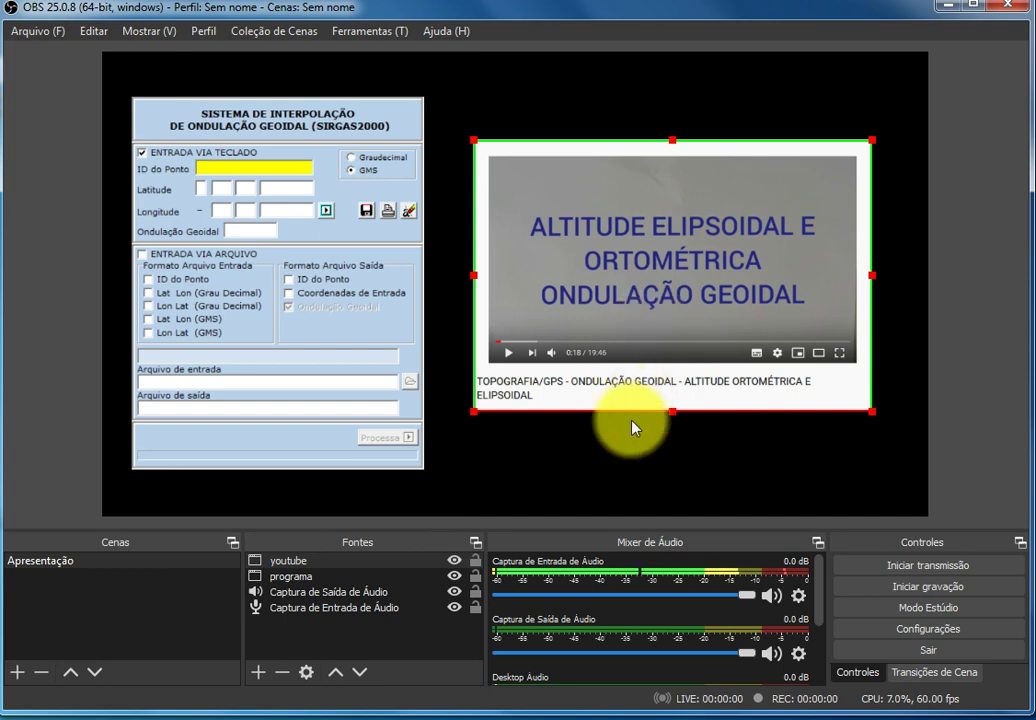
{"action": "left_click", "coordinate": [620, 458]}
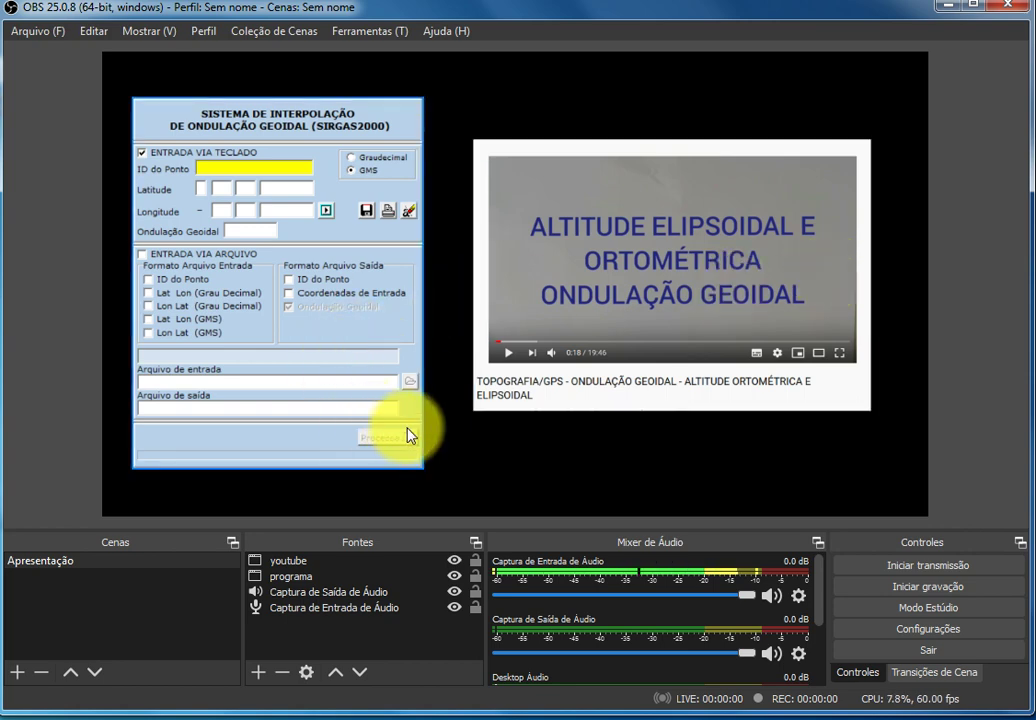
Start recording the scene, then switch to MAPGEO2015 and enter DF as the point ID
{"action": "left_click", "coordinate": [888, 594]}
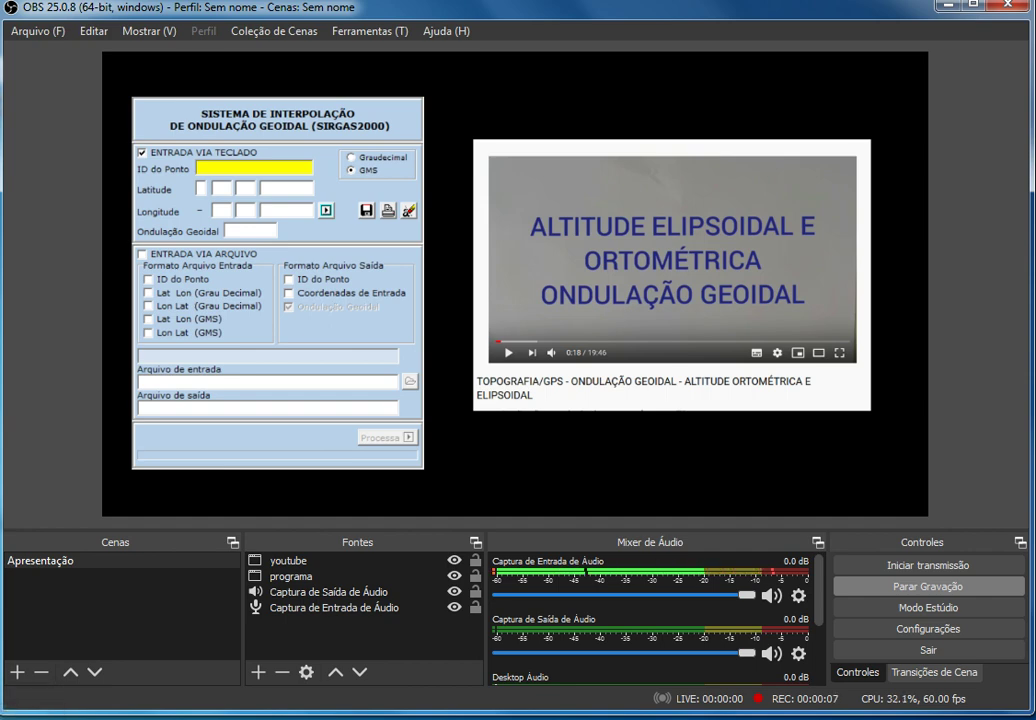
{"action": "key", "text": "alt+Tab"}
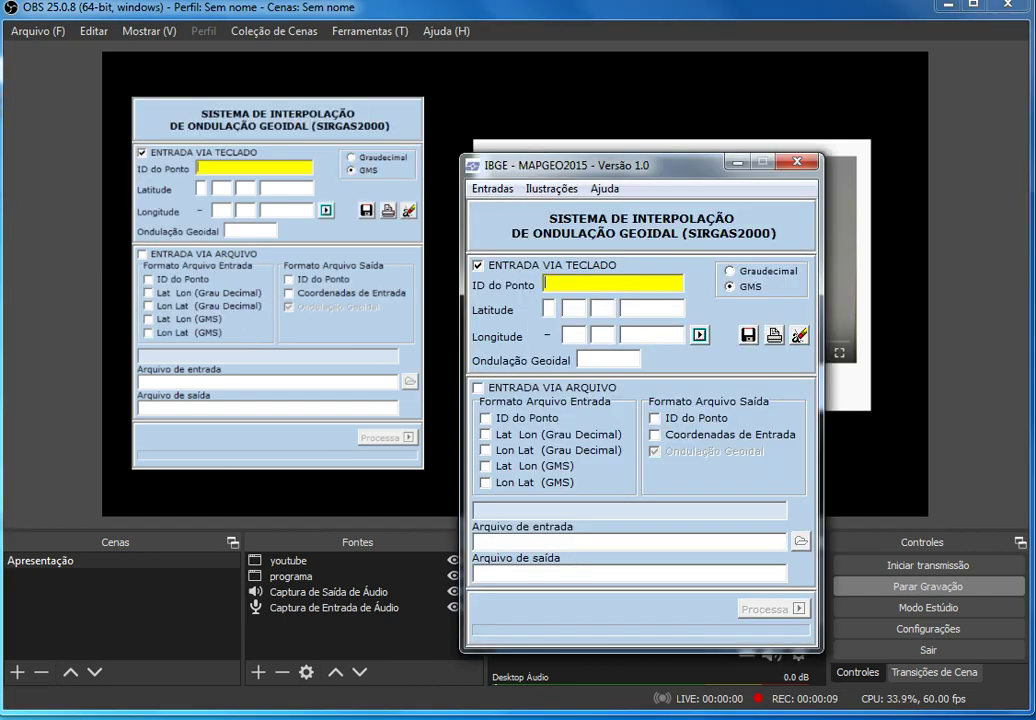
{"action": "left_click_drag", "start_coordinate": [567, 166], "coordinate": [0, 170]}
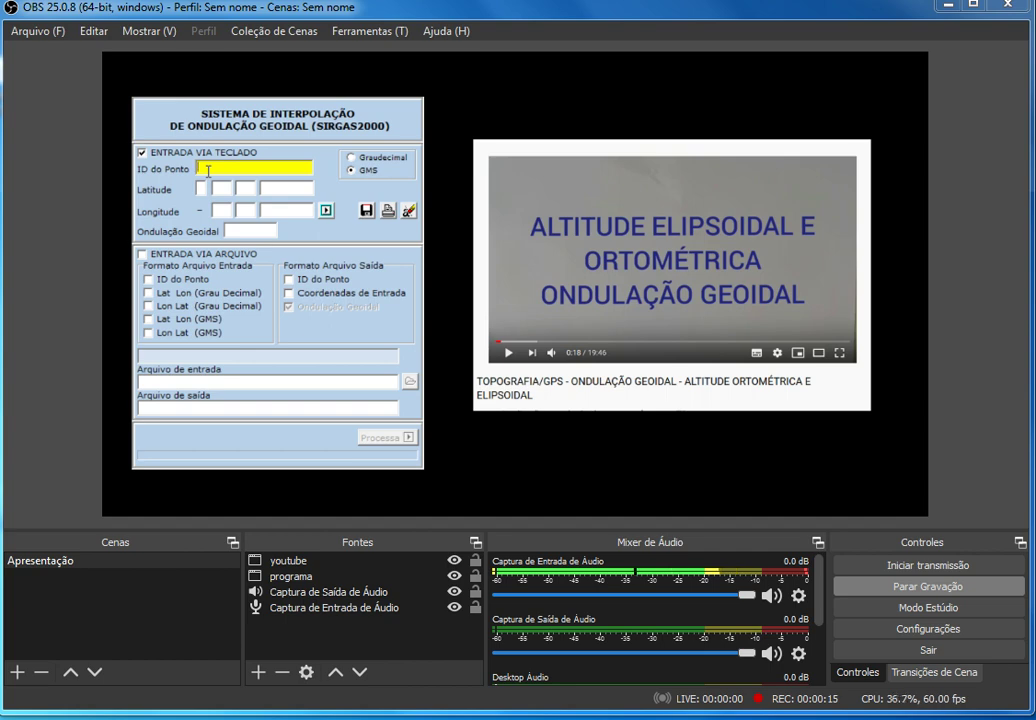
{"action": "left_click_drag", "start_coordinate": [0, 165], "coordinate": [659, 97]}
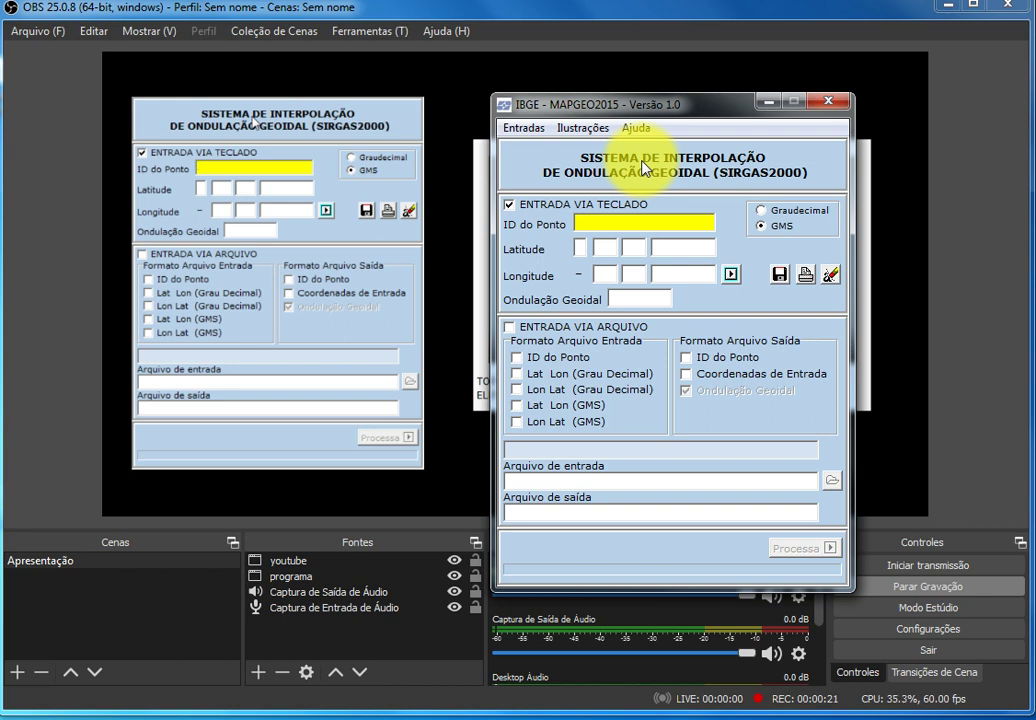
{"action": "type", "text": "DF"}
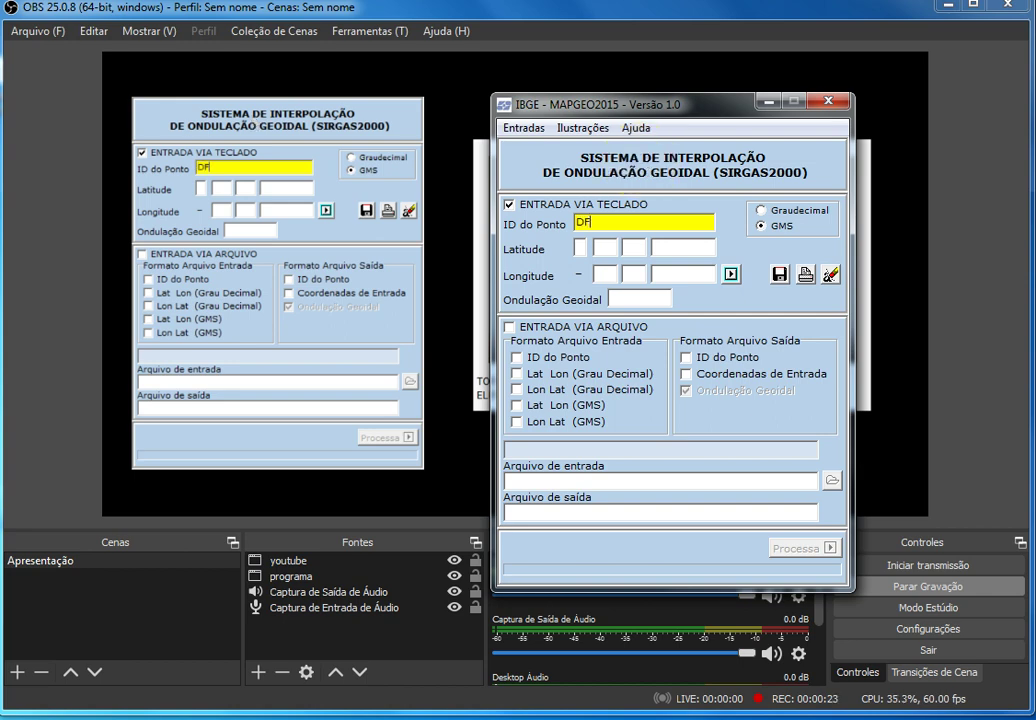
{"action": "left_click", "coordinate": [585, 250]}
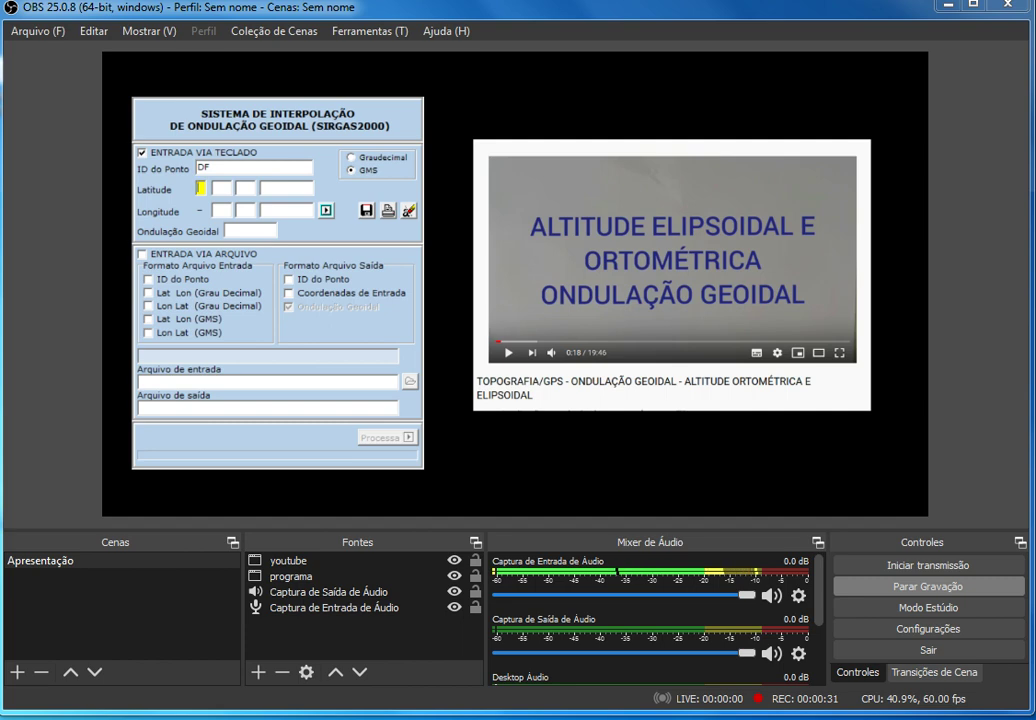
Check the programa capture during recording by moving the MAPGEO2015 window over the preview and away again
{"action": "left_click_drag", "start_coordinate": [88, 114], "coordinate": [537, 190]}
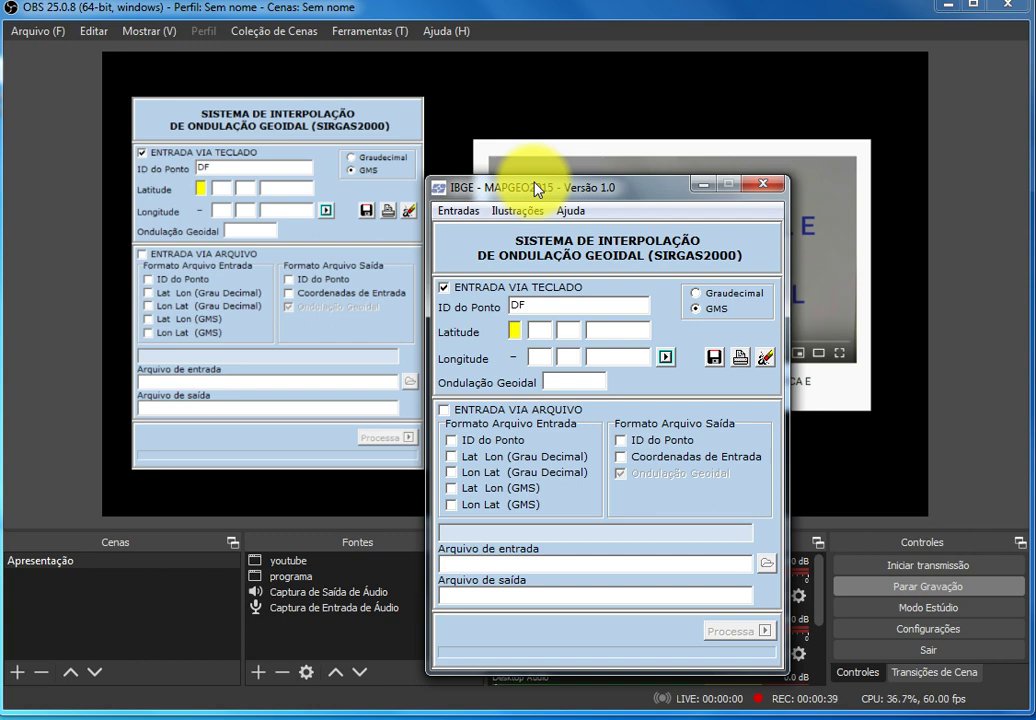
{"action": "left_click_drag", "start_coordinate": [537, 190], "coordinate": [537, 191]}
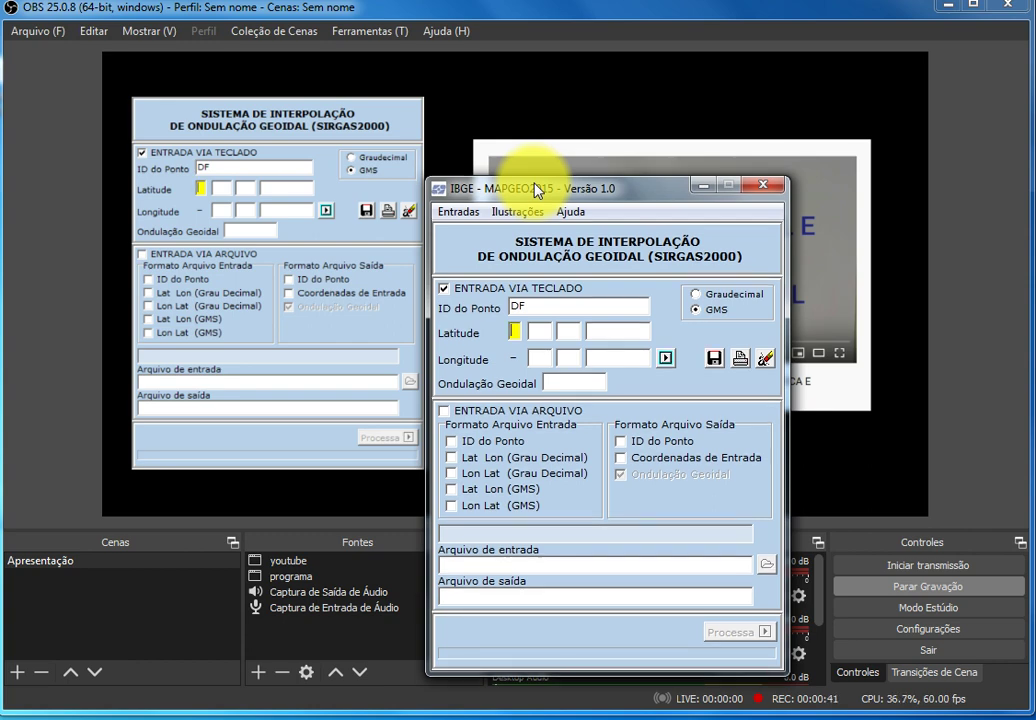
{"action": "left_click", "coordinate": [703, 185]}
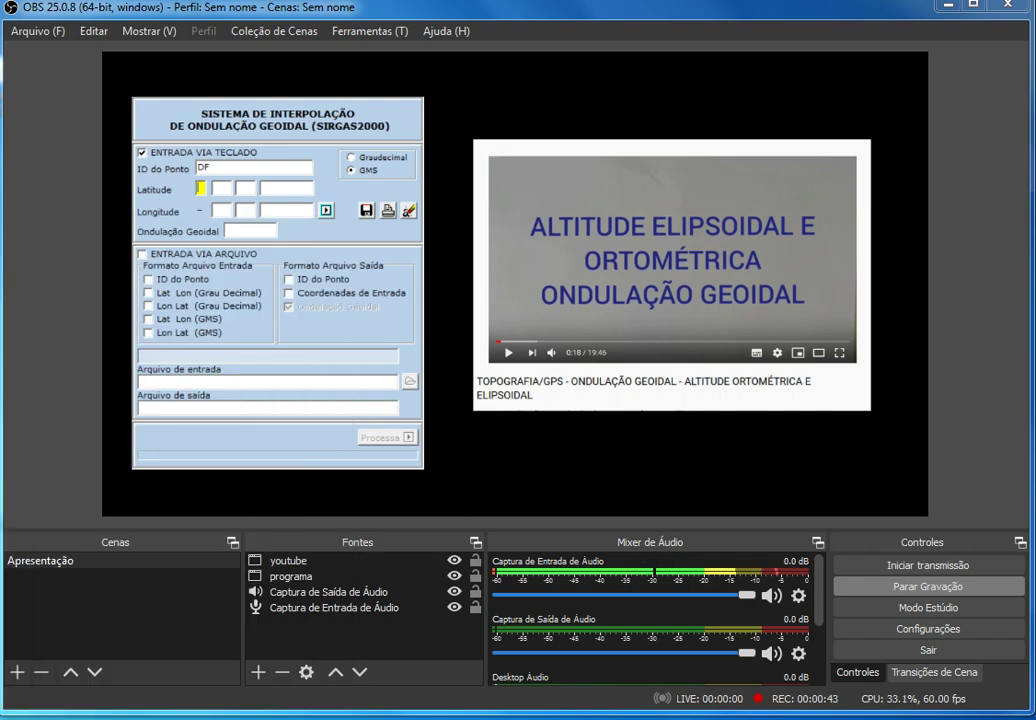
Bring the MAPGEO2015 window back into view and set the latitude to -25° 10' 12"
{"action": "left_click_drag", "start_coordinate": [162, 180], "coordinate": [698, 221]}
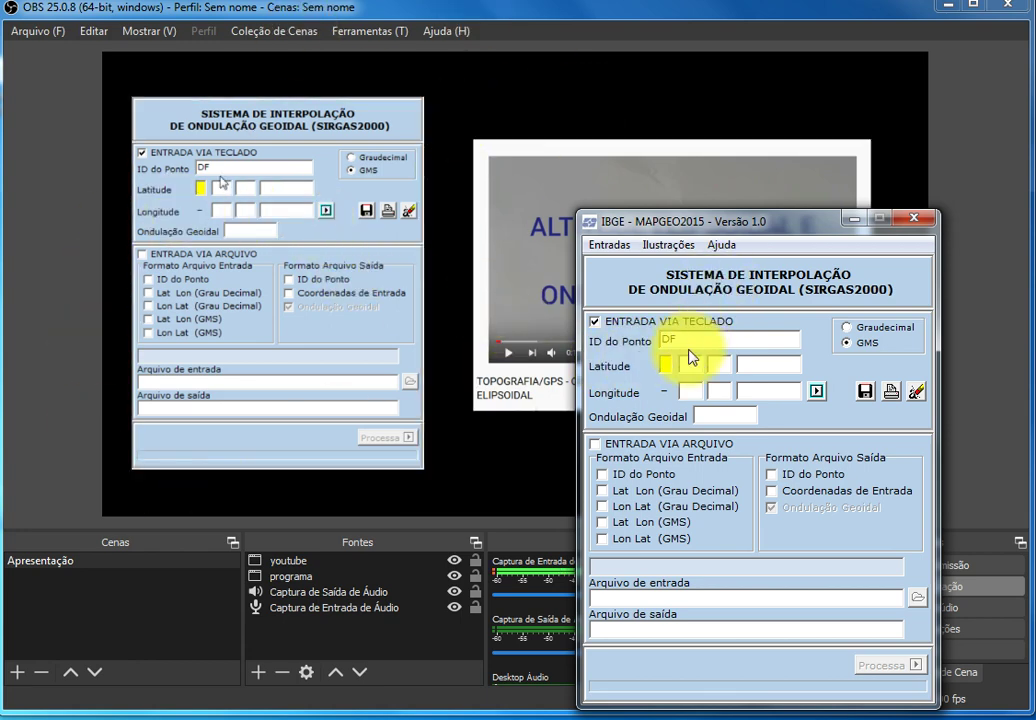
{"action": "type", "text": "-"}
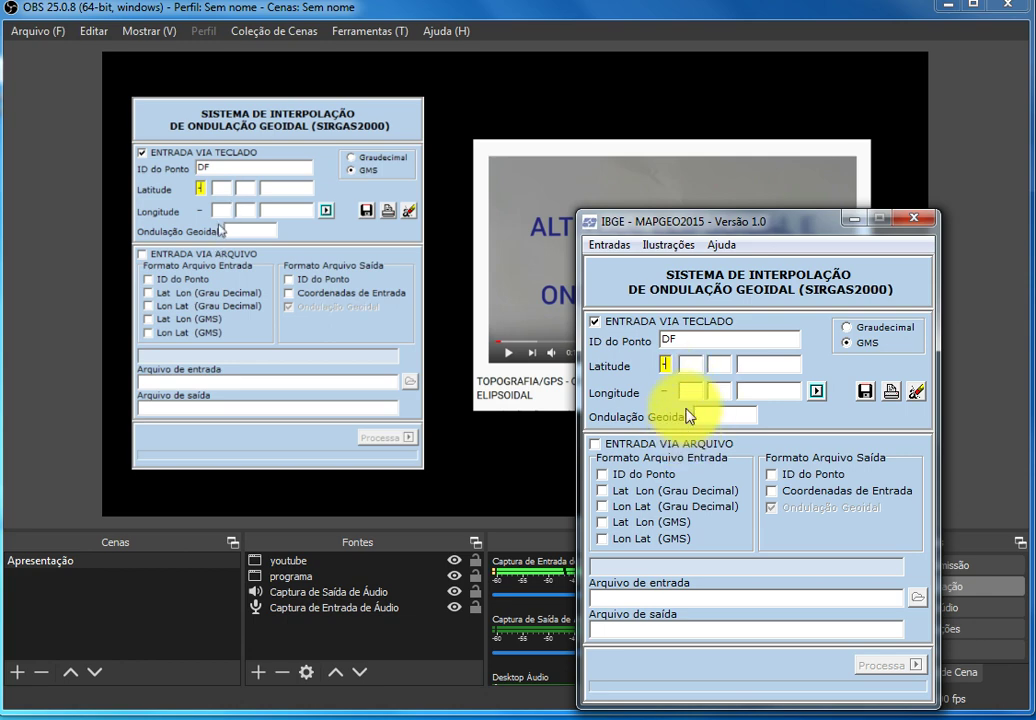
{"action": "left_click", "coordinate": [688, 366]}
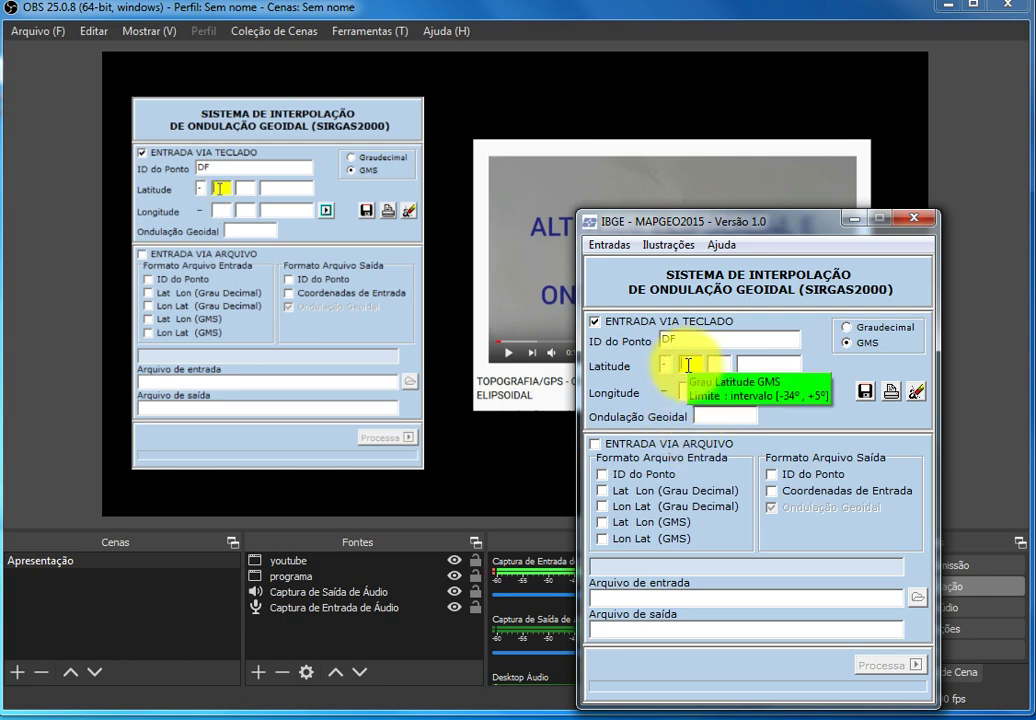
{"action": "type", "text": "25"}
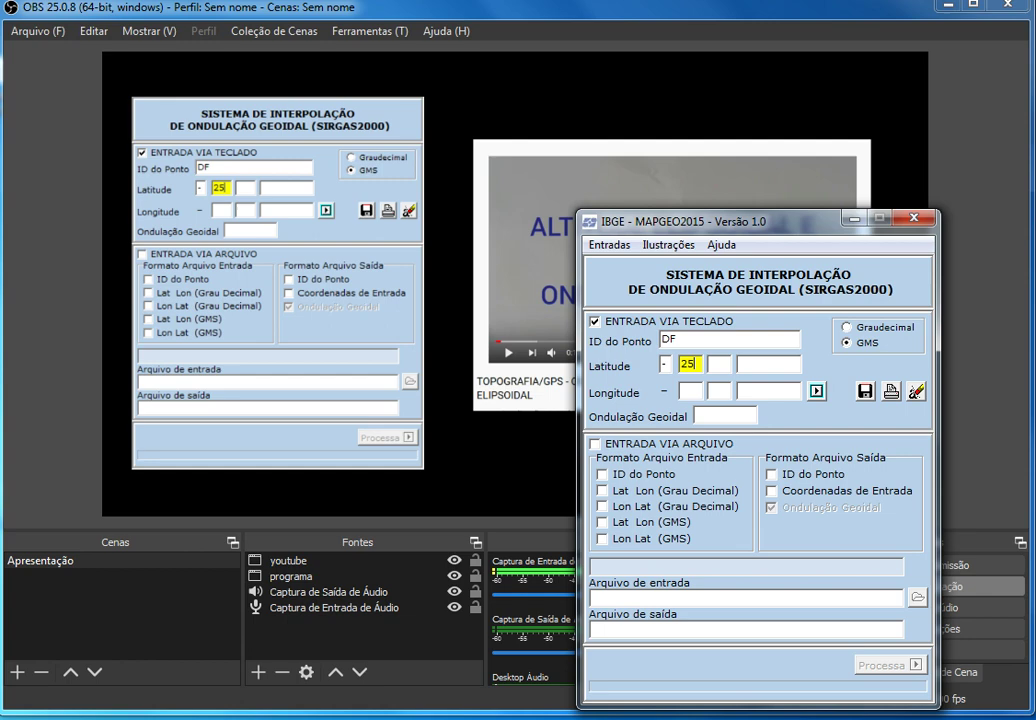
{"action": "left_click", "coordinate": [720, 367]}
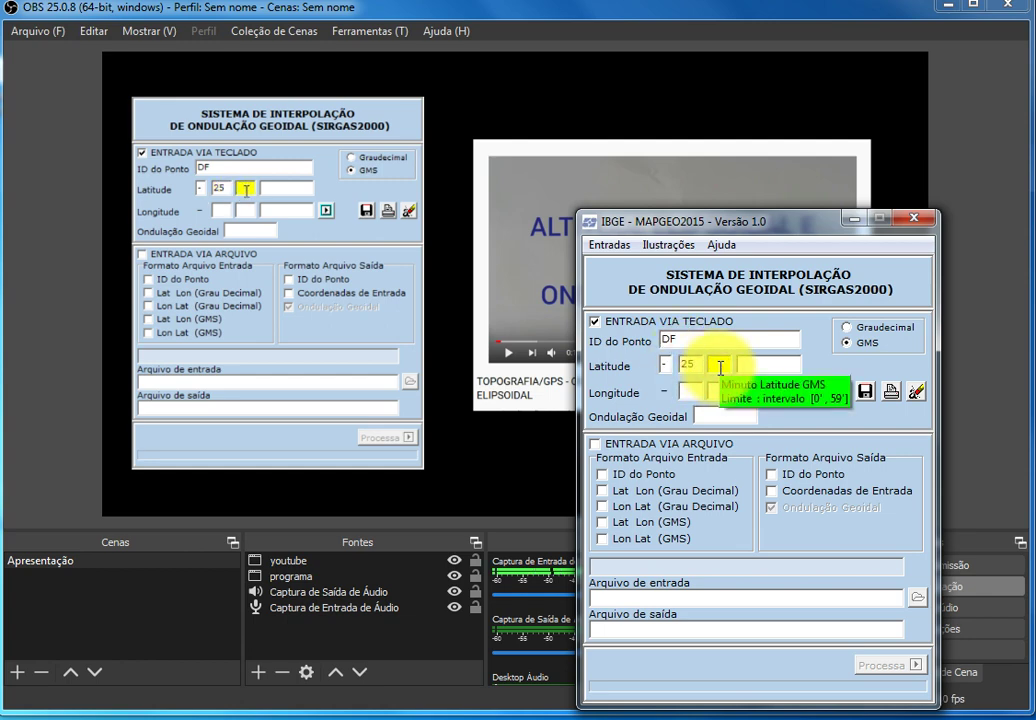
{"action": "type", "text": "10"}
{"action": "left_click", "coordinate": [772, 364]}
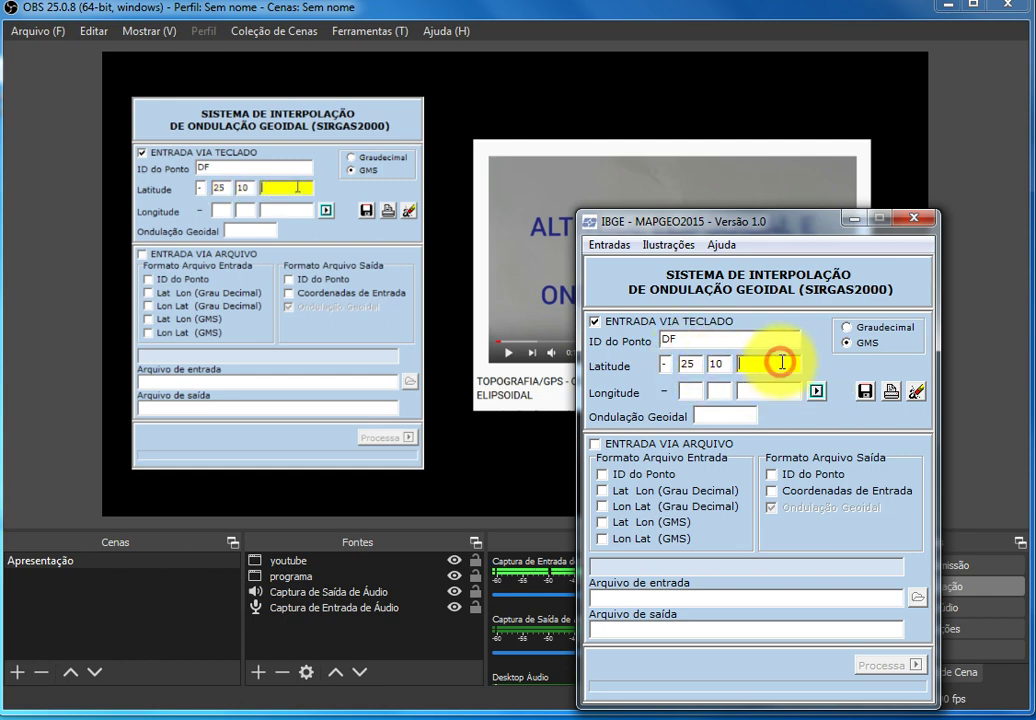
{"action": "type", "text": "12"}
Set the longitude to -45° 20' 30" and calculate the point's geoid undulation
{"action": "left_click", "coordinate": [690, 392]}
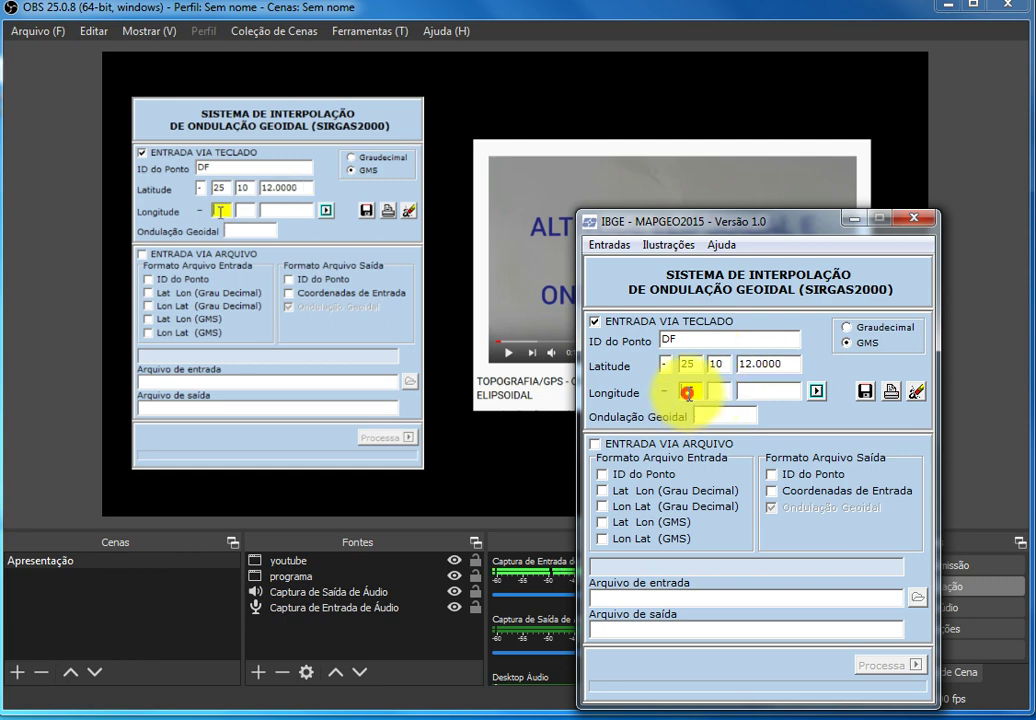
{"action": "type", "text": "45"}
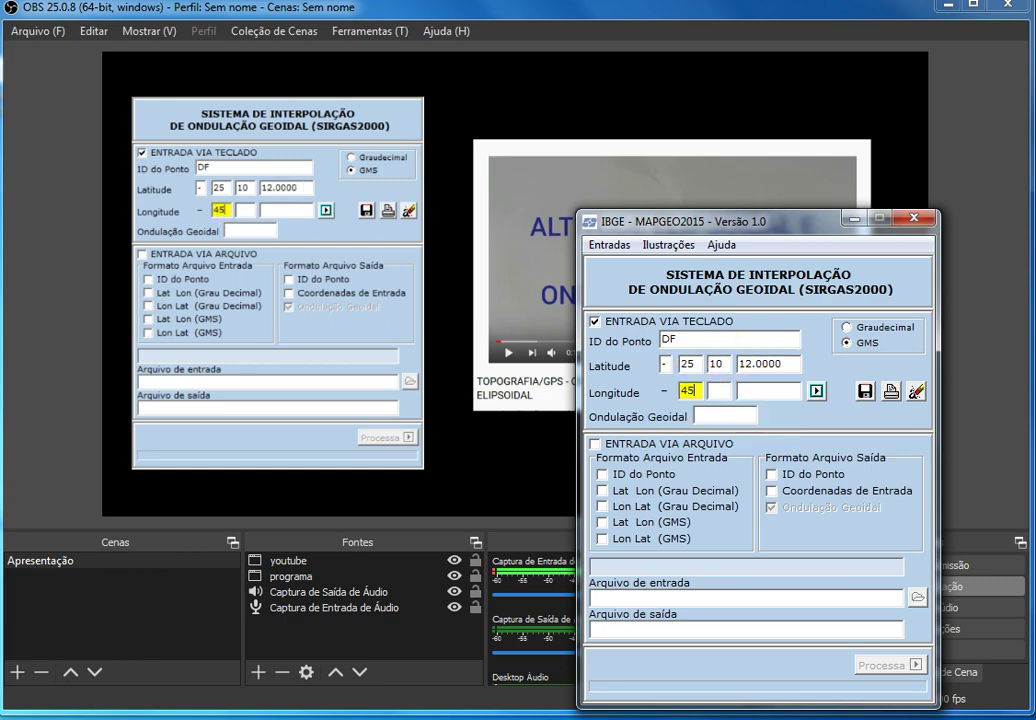
{"action": "left_click", "coordinate": [719, 391]}
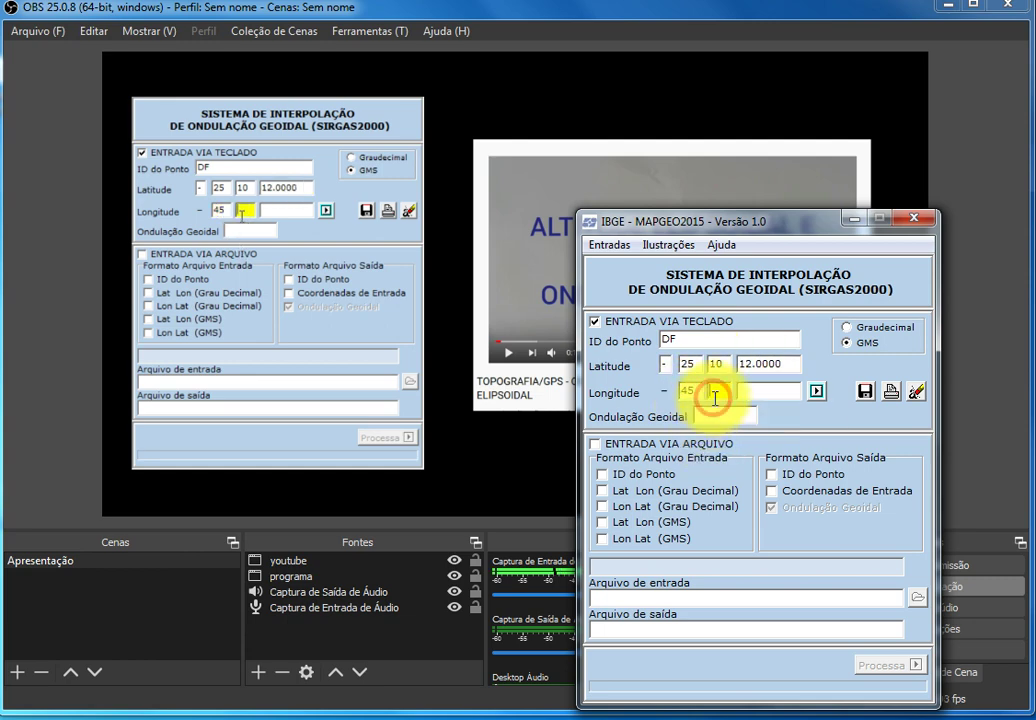
{"action": "type", "text": "20"}
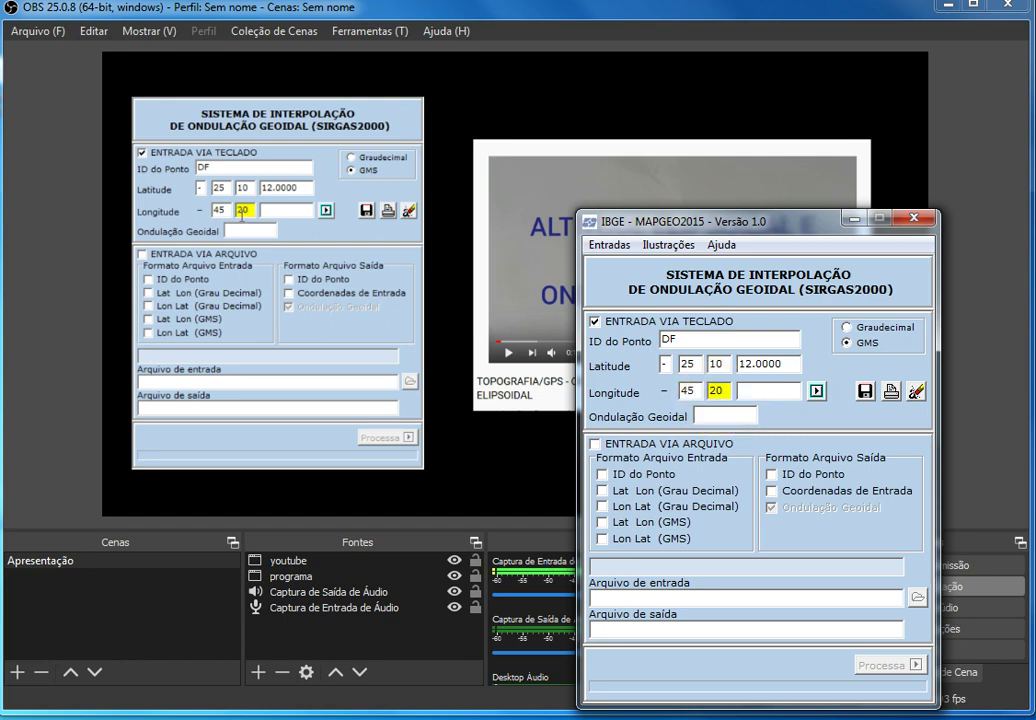
{"action": "left_click", "coordinate": [745, 391]}
{"action": "type", "text": "30"}
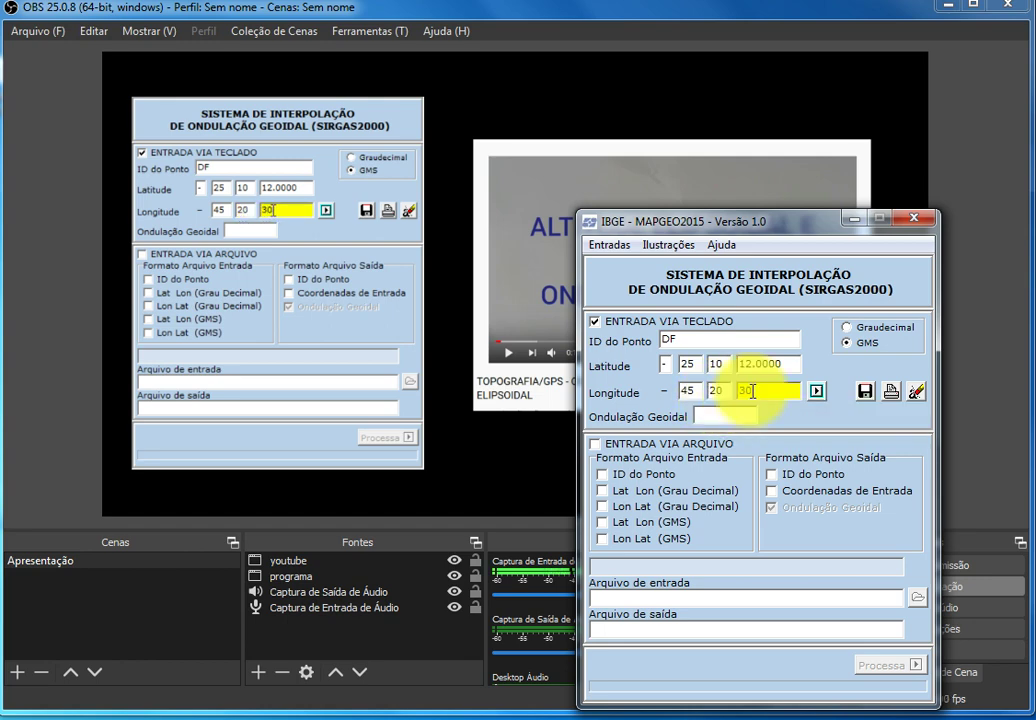
{"action": "left_click", "coordinate": [817, 391]}
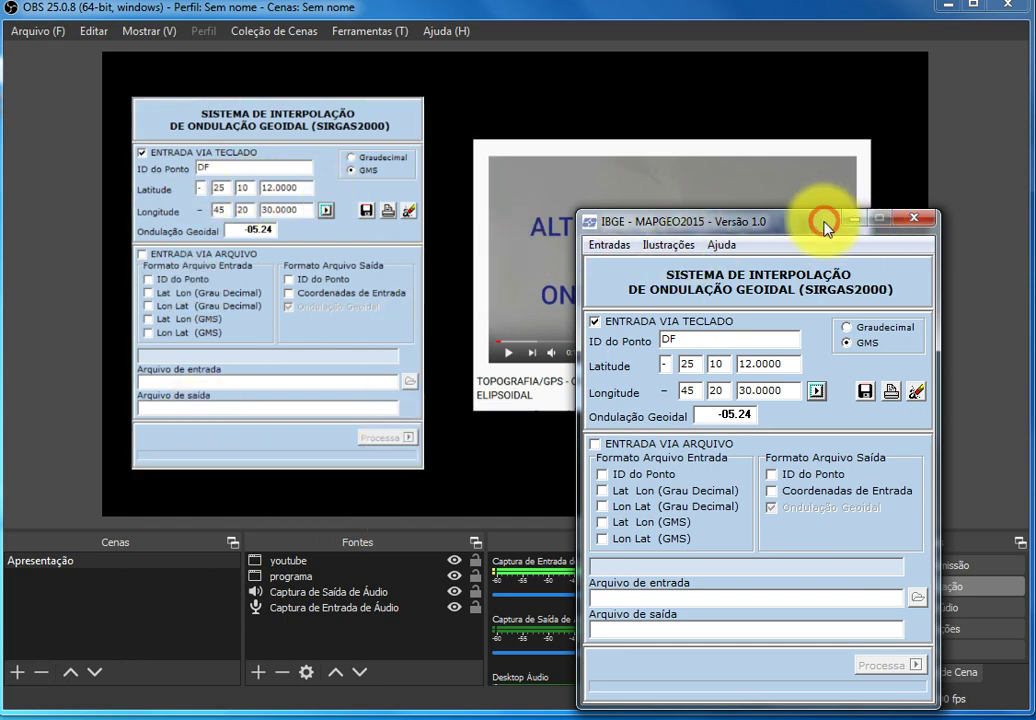
Move the MAPGEO2015 window off the preview and skip the YouTube video in Firefox ahead to about 2:08
{"action": "left_click_drag", "start_coordinate": [825, 228], "coordinate": [0, 140]}
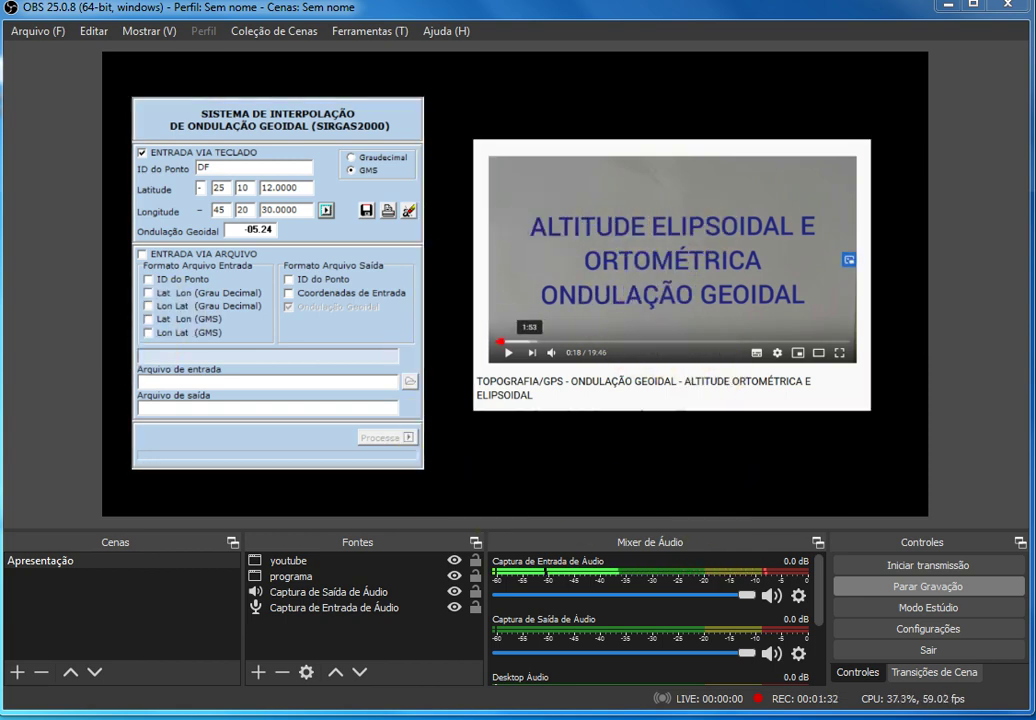
{"action": "left_click", "coordinate": [536, 344]}
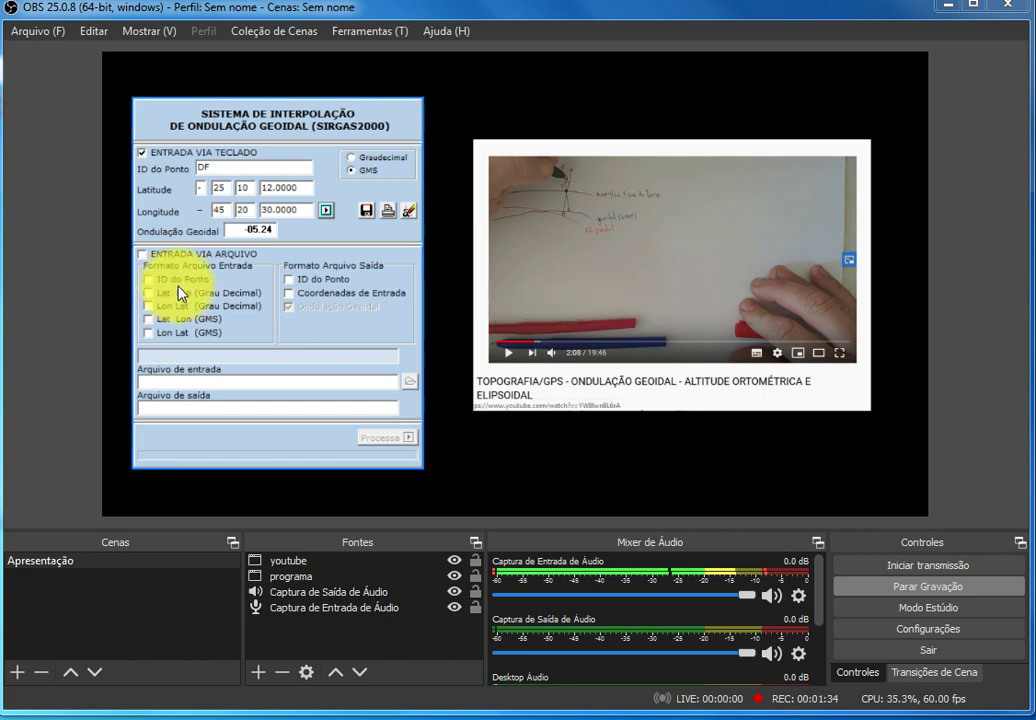
Play the YouTube video from about 2:08, pause it at about 2:22, and return to the OBS window
{"action": "left_click", "coordinate": [508, 353]}
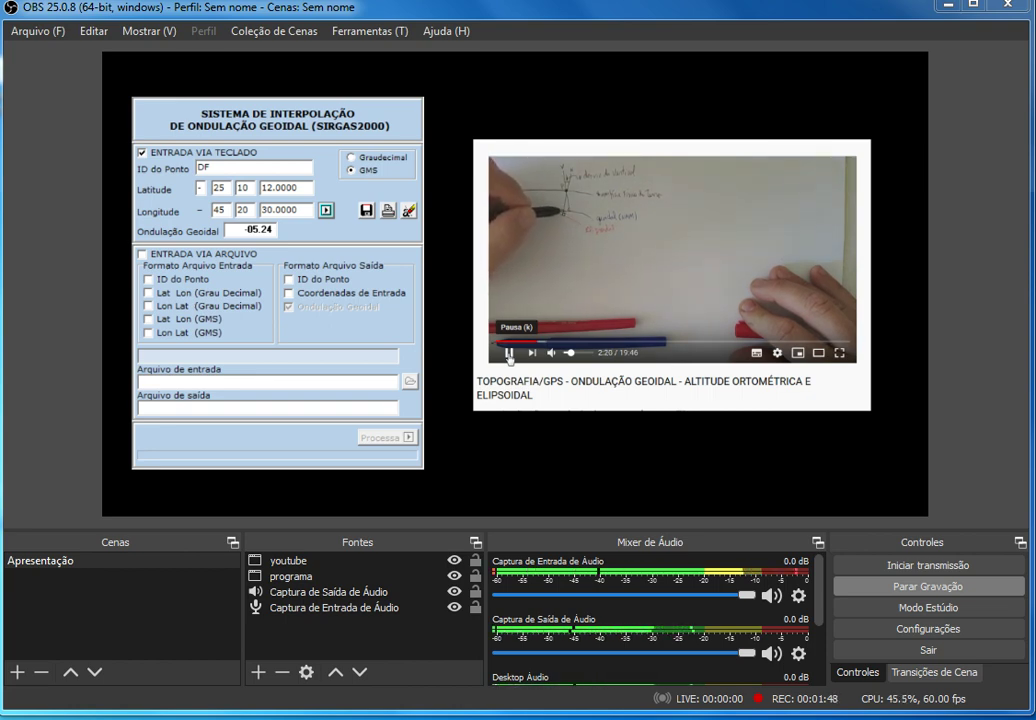
{"action": "left_click", "coordinate": [510, 353]}
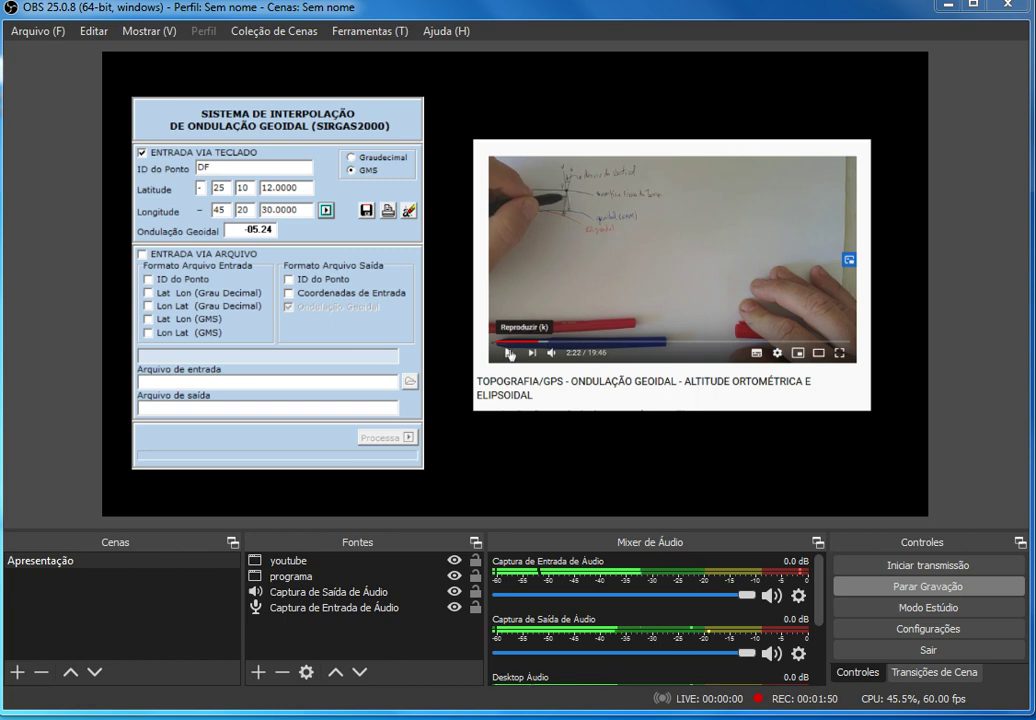
{"action": "left_click", "coordinate": [358, 608]}
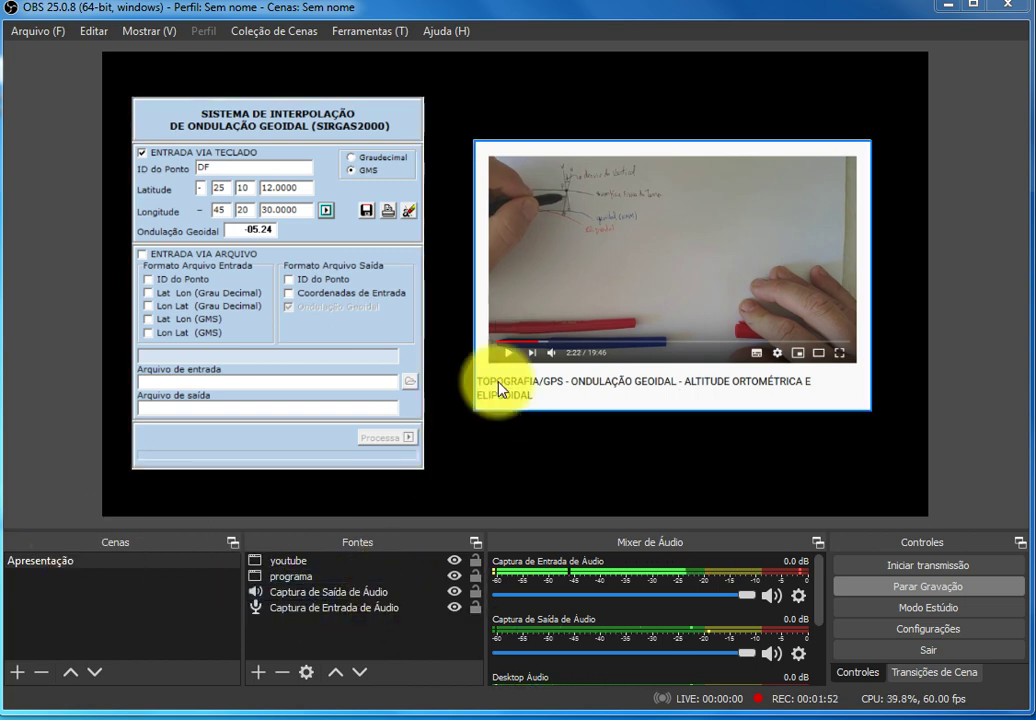
{"action": "left_click", "coordinate": [495, 488]}
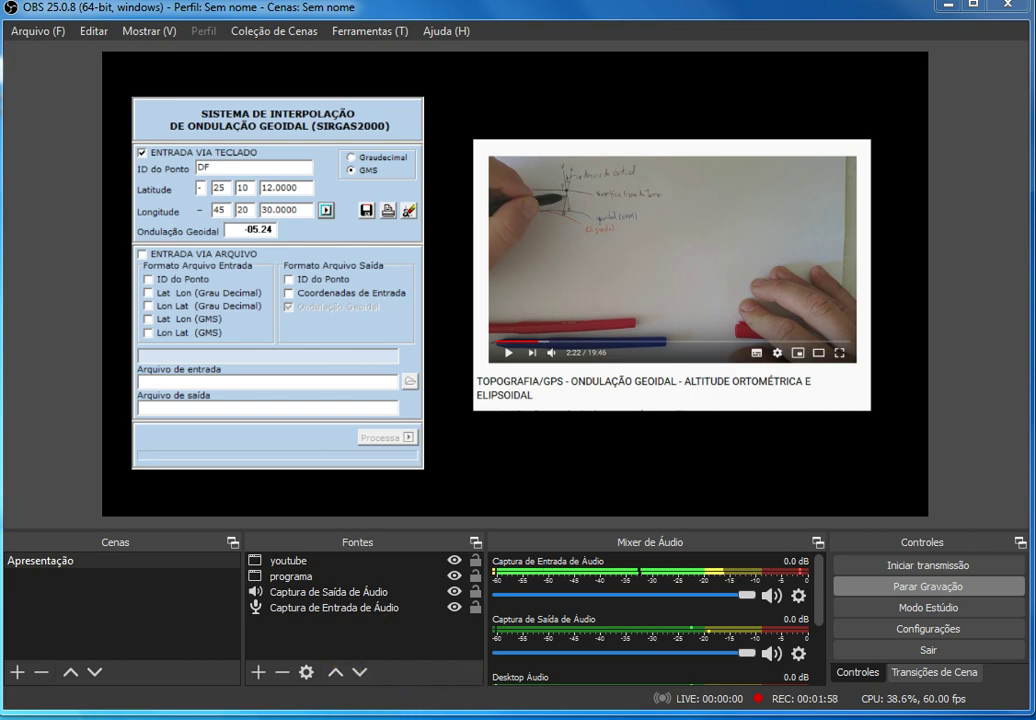
Bring the MAPGEO2015 window over the youtube capture in the preview and take it out of view again
{"action": "left_click_drag", "start_coordinate": [405, 715], "coordinate": [786, 324]}
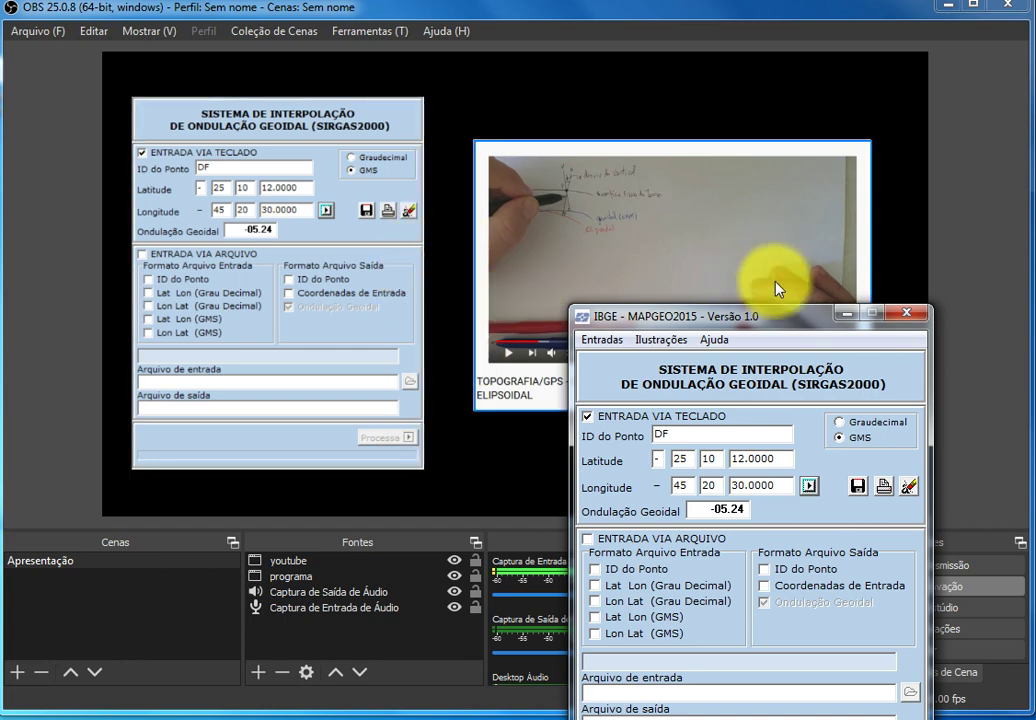
{"action": "left_click", "coordinate": [906, 313]}
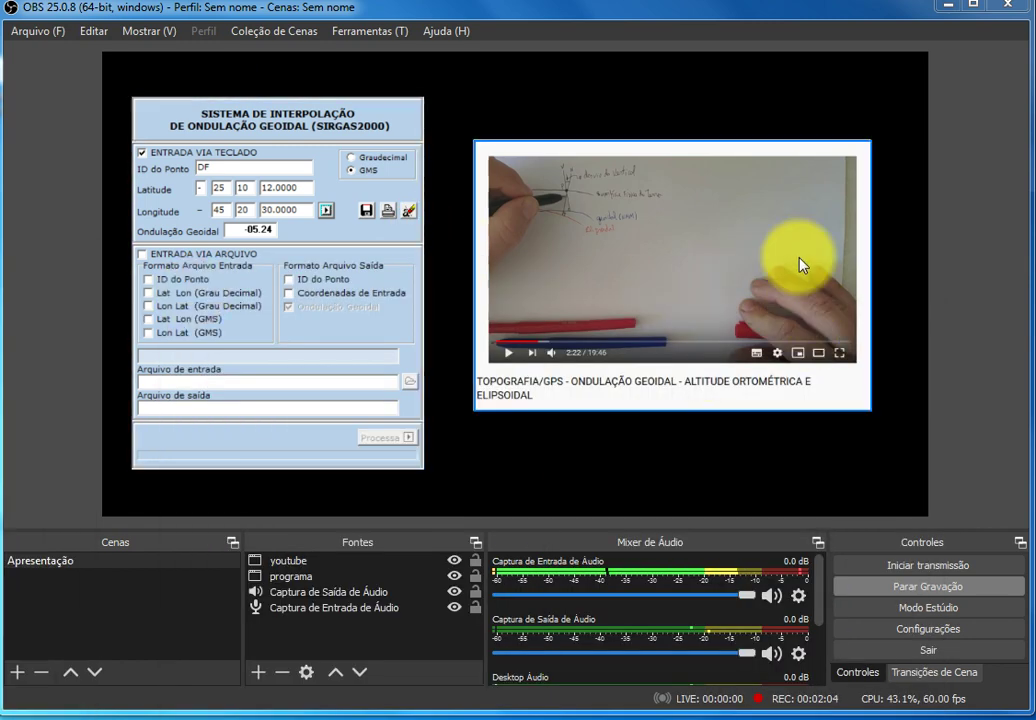